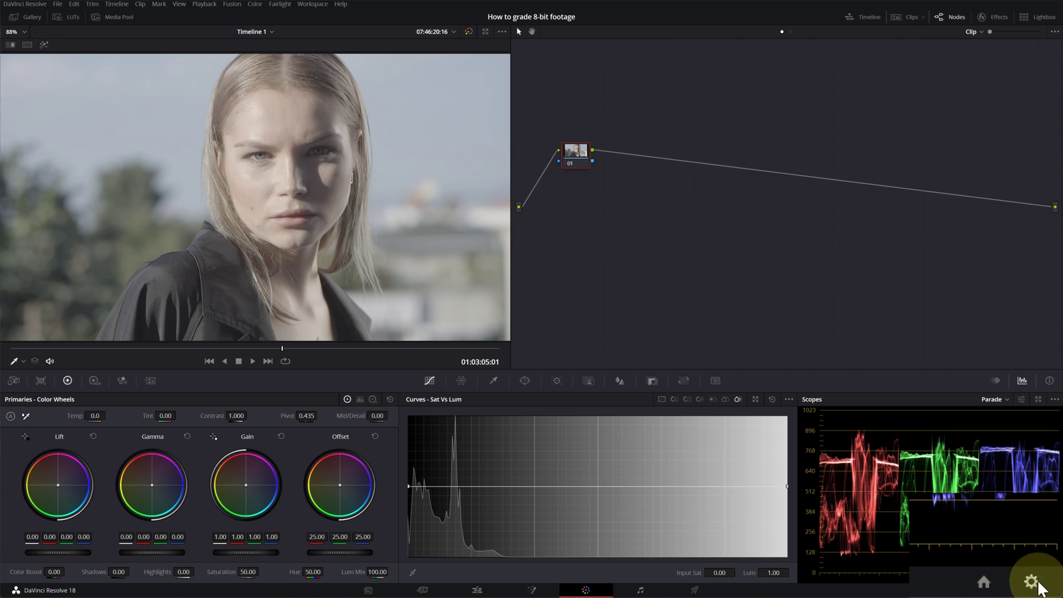
# - In Color Management, choose DaVinci WG/Intermediate timeline and Rec.709 Gamma 2.4 output, then save
pyautogui.click(1046, 590)
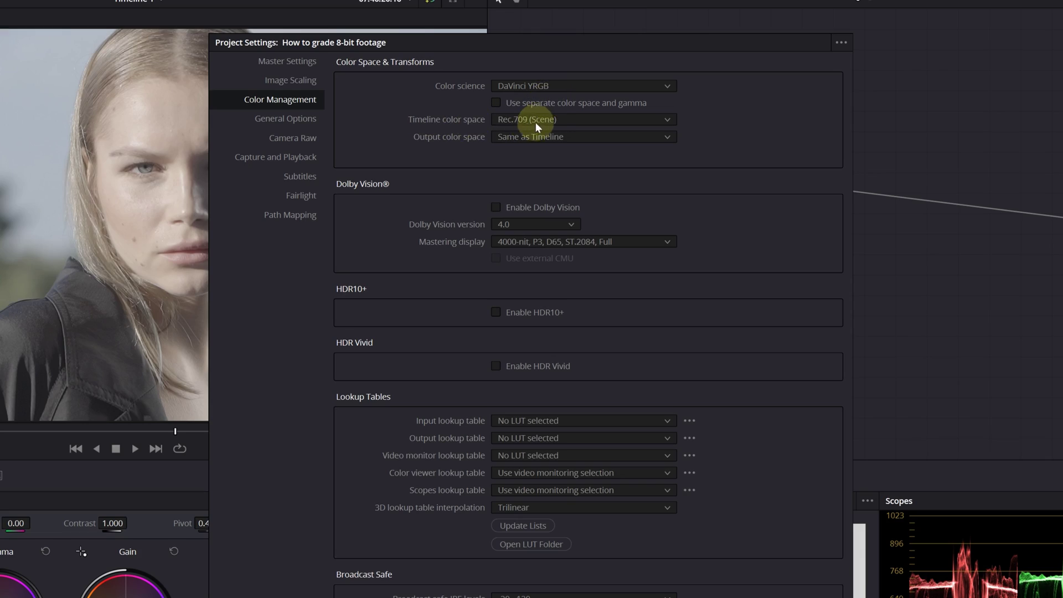
pyautogui.click(534, 121)
pyautogui.scroll(5, 555, 165)
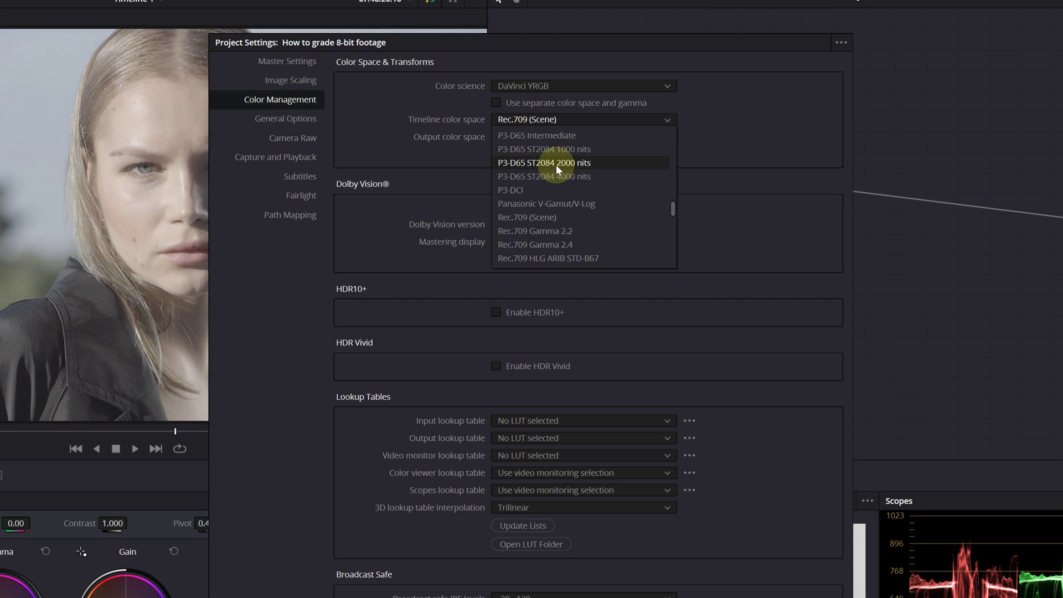
pyautogui.scroll(3, 552, 184)
pyautogui.scroll(-6, 552, 185)
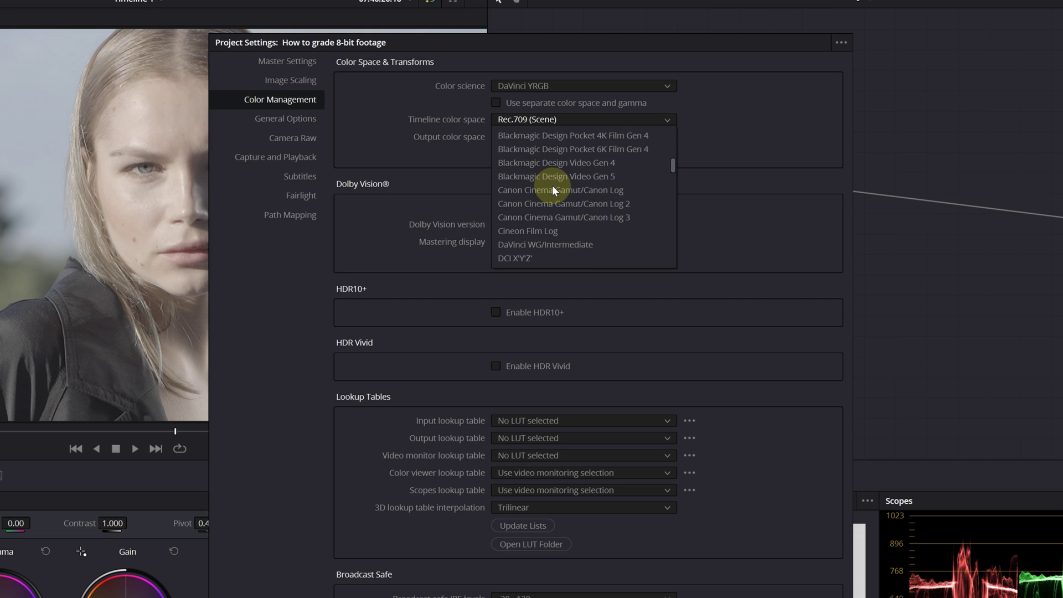
pyautogui.click(545, 202)
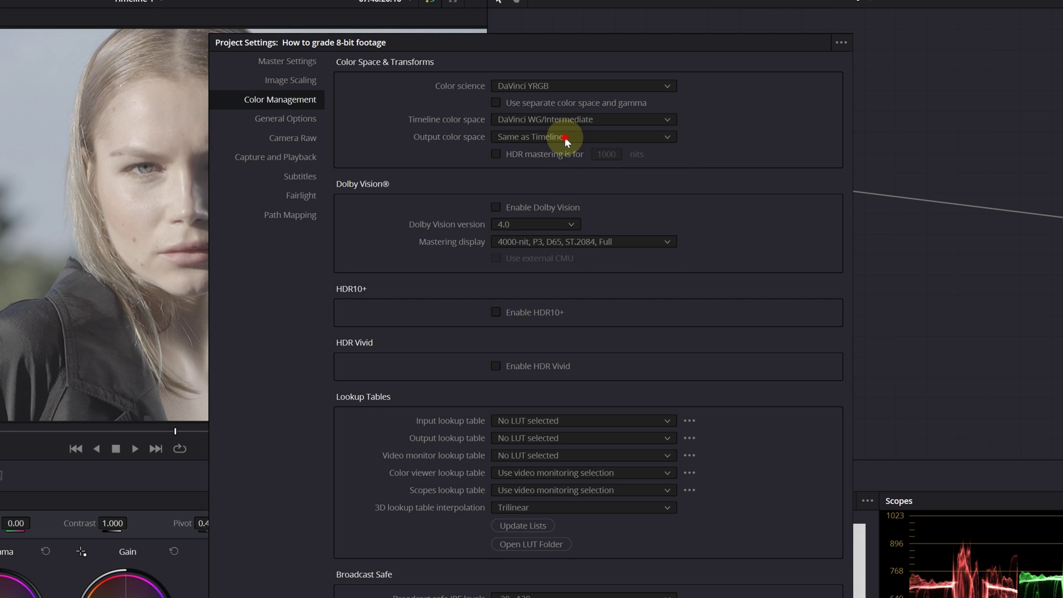
pyautogui.click(564, 137)
pyautogui.scroll(-4, 579, 213)
pyautogui.scroll(-3, 577, 207)
pyautogui.click(565, 194)
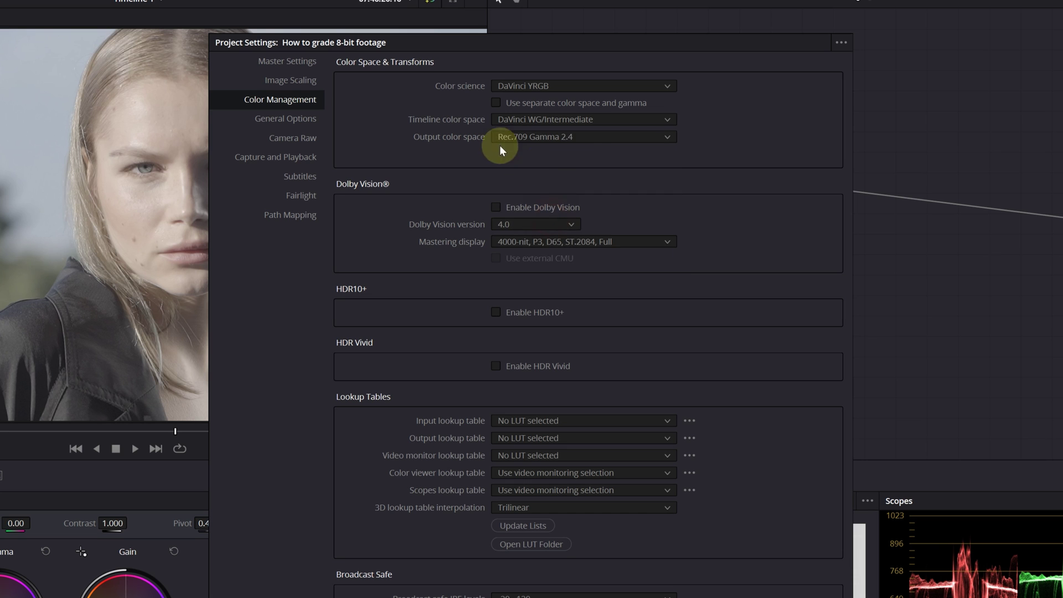
pyautogui.click(742, 540)
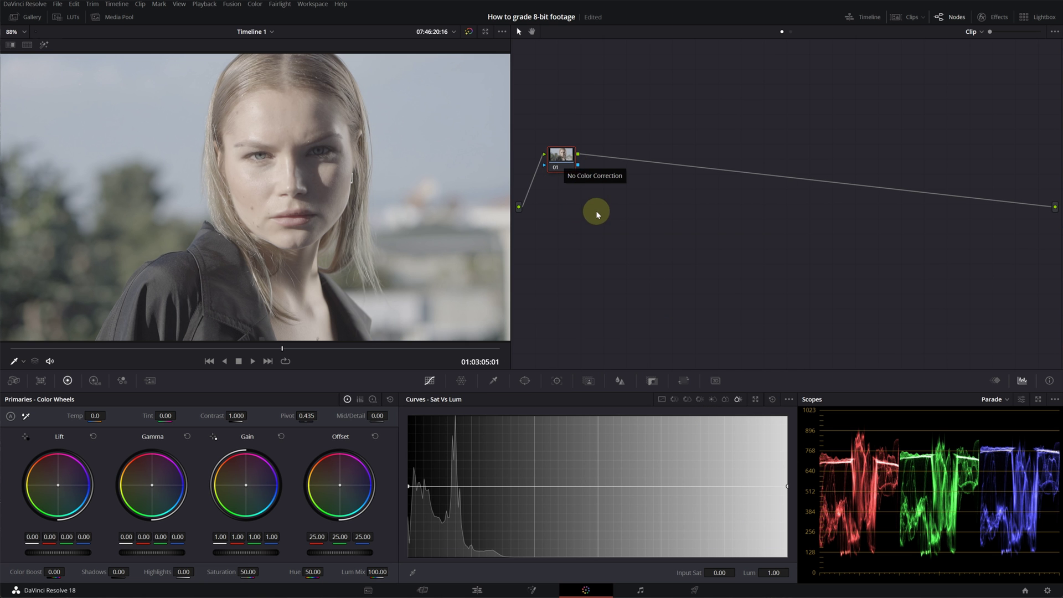
# - Add serial nodes through node 08, then parallel nodes alongside nodes 08 and 09
pyautogui.hotkey('alt', 's')
pyautogui.hotkey('alt', 's')
pyautogui.hotkey('alt', 's')
pyautogui.hotkey('alt', 's')
pyautogui.hotkey('alt', 's')
pyautogui.hotkey('alt', 's')
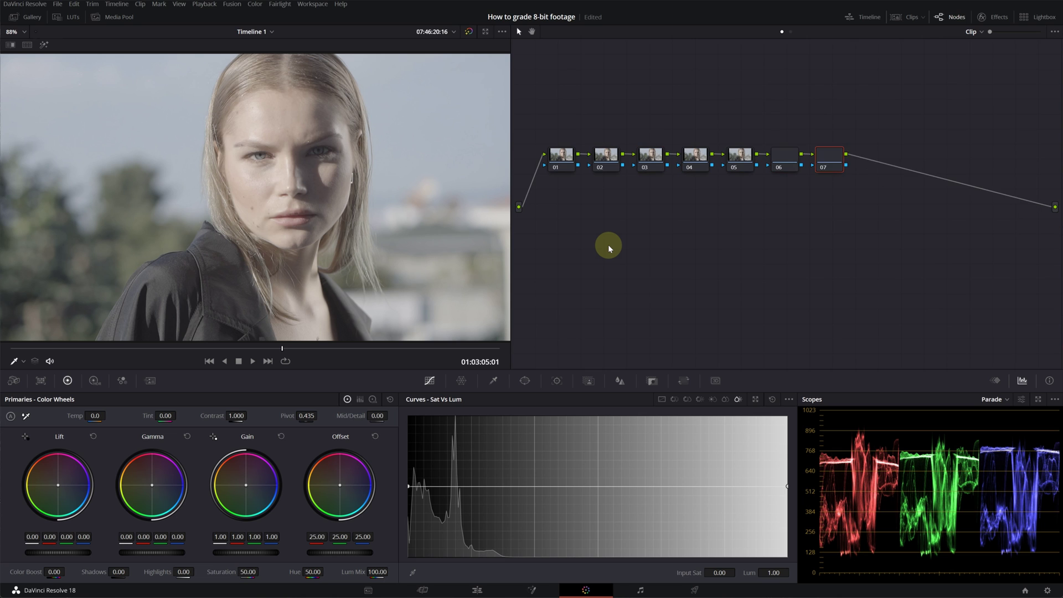
pyautogui.hotkey('alt', 's')
pyautogui.rightClick(871, 158)
pyautogui.moveTo(928, 206)
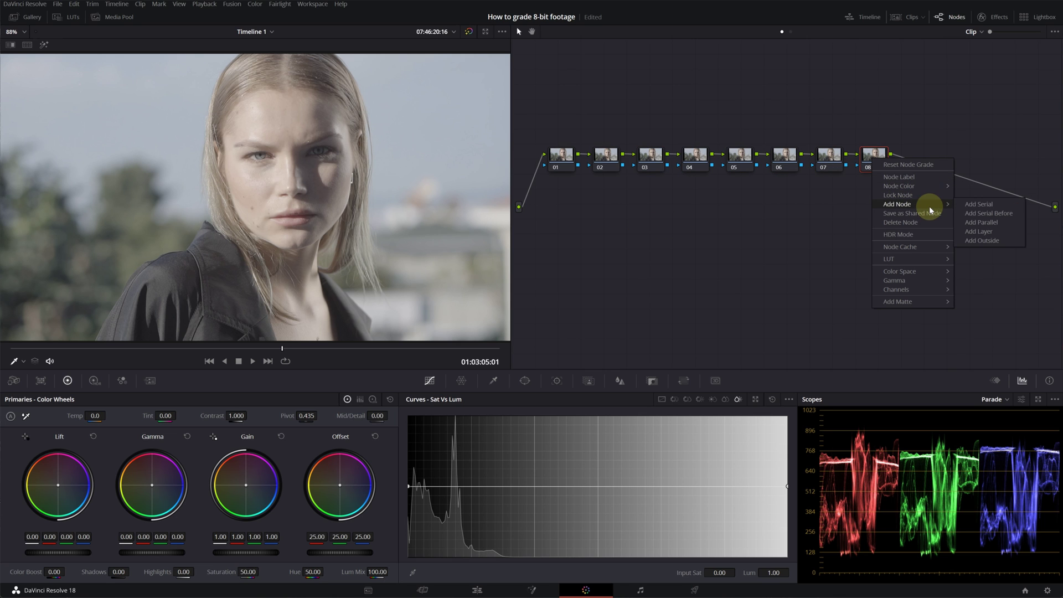
pyautogui.click(981, 222)
pyautogui.rightClick(878, 189)
pyautogui.moveTo(935, 237)
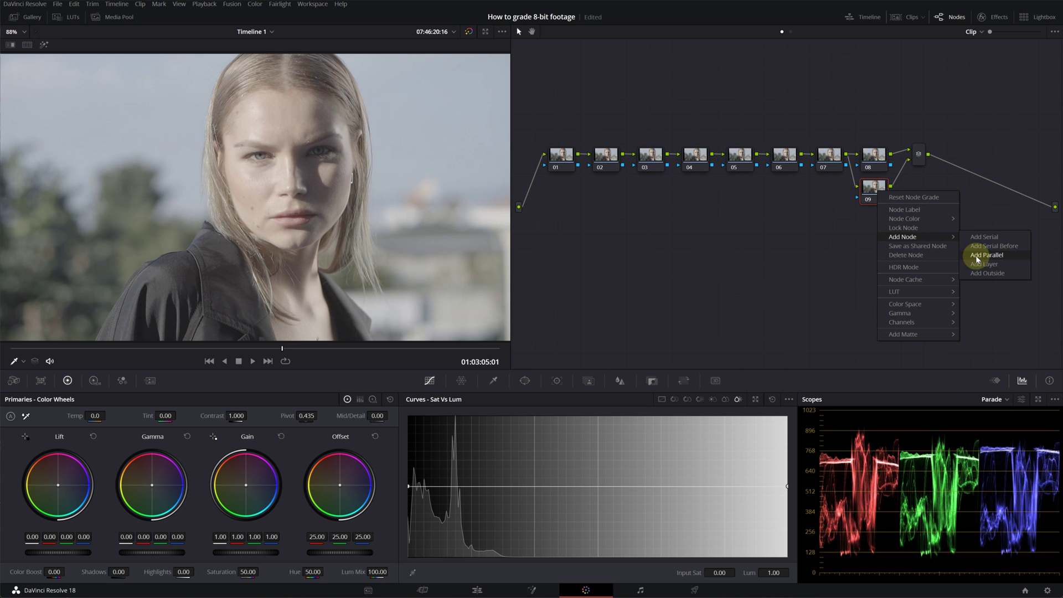
pyautogui.click(977, 256)
# - Reposition nodes 08, 09 and 10 to lay out the parallel branch
pyautogui.moveTo(878, 162); pyautogui.dragTo(878, 131)
pyautogui.moveTo(874, 188); pyautogui.dragTo(878, 168)
pyautogui.click(874, 220)
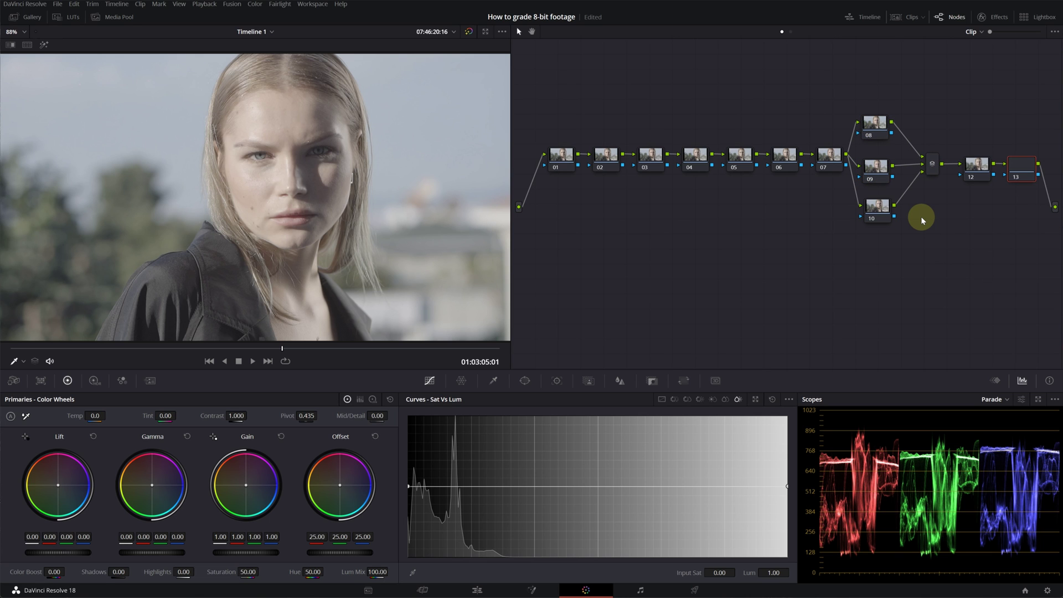
# - Add nodes 14 and 15, clean up the node graph, and arrange nodes into rows
pyautogui.hotkey('alt', 'o')
pyautogui.hotkey('alt', 's')
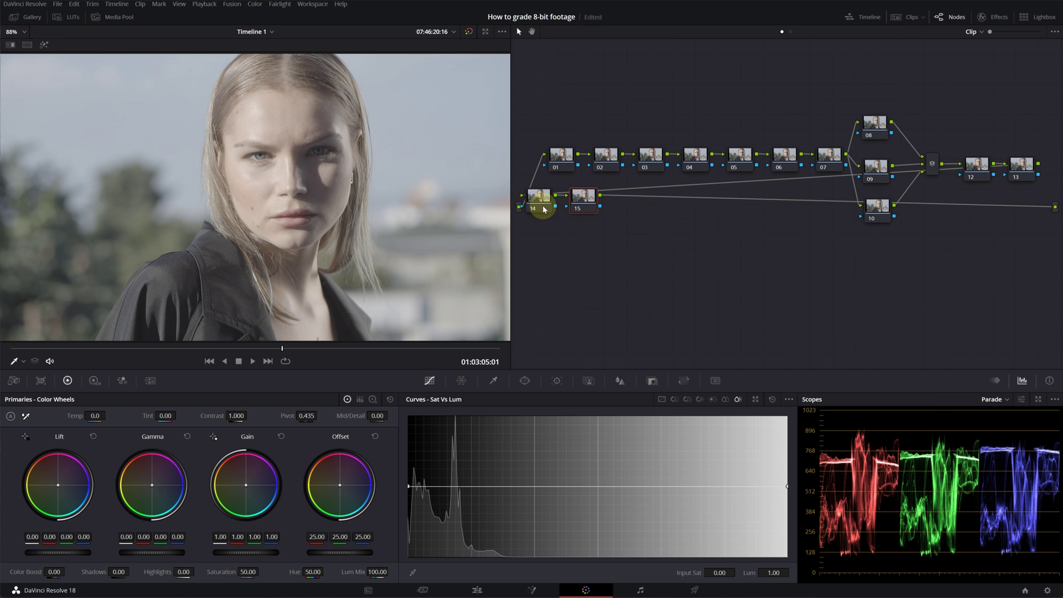
pyautogui.rightClick(797, 304)
pyautogui.click(842, 412)
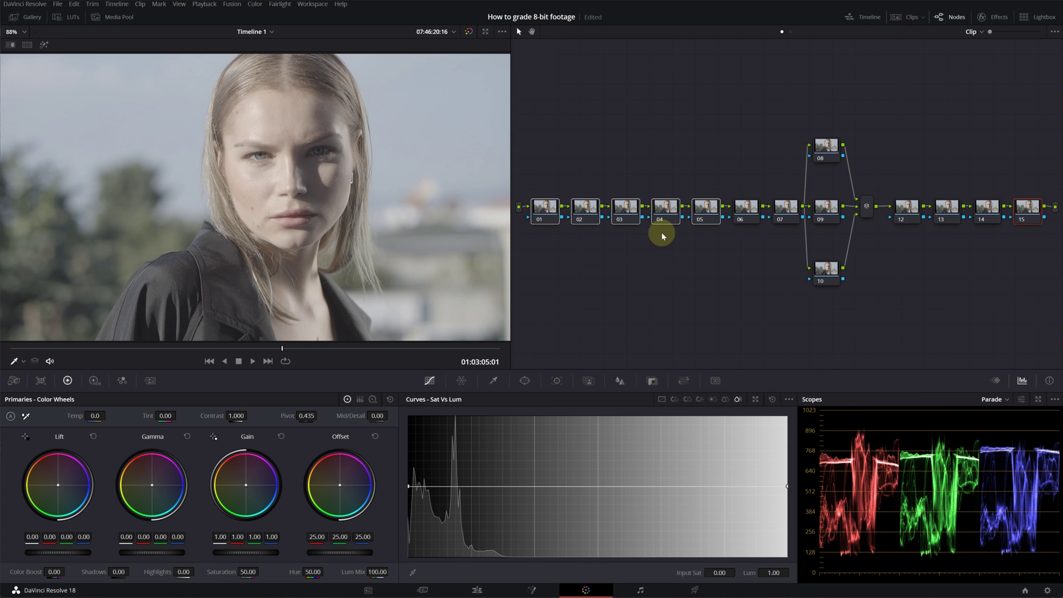
pyautogui.moveTo(545, 209); pyautogui.dragTo(545, 102)
pyautogui.moveTo(733, 126); pyautogui.dragTo(908, 304)
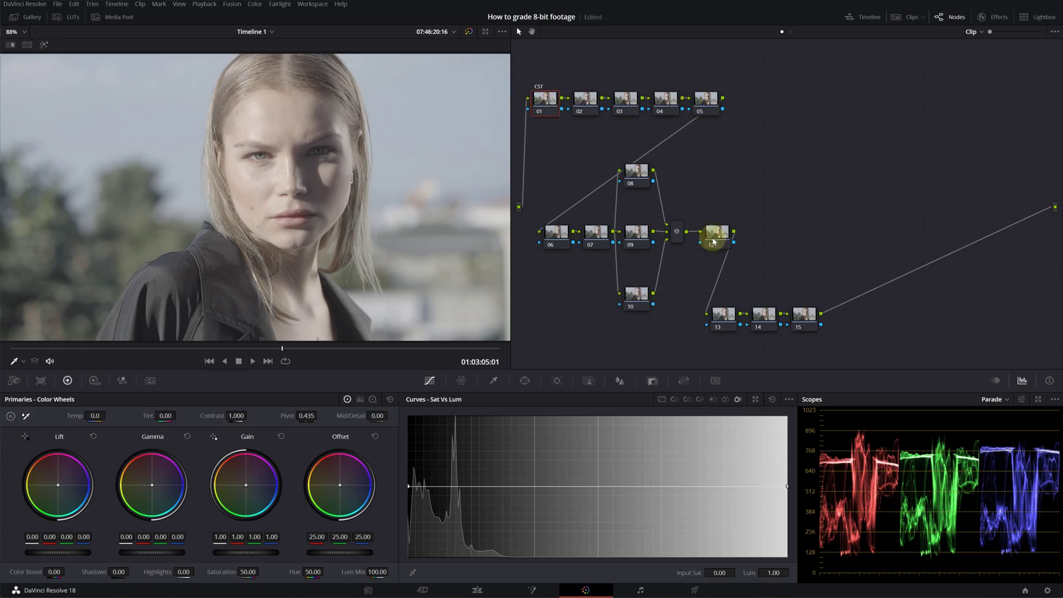
# - Label node 13 CST and nodes 02–04 WB, Highlights and Balance, moving on to node 05
pyautogui.click(726, 313)
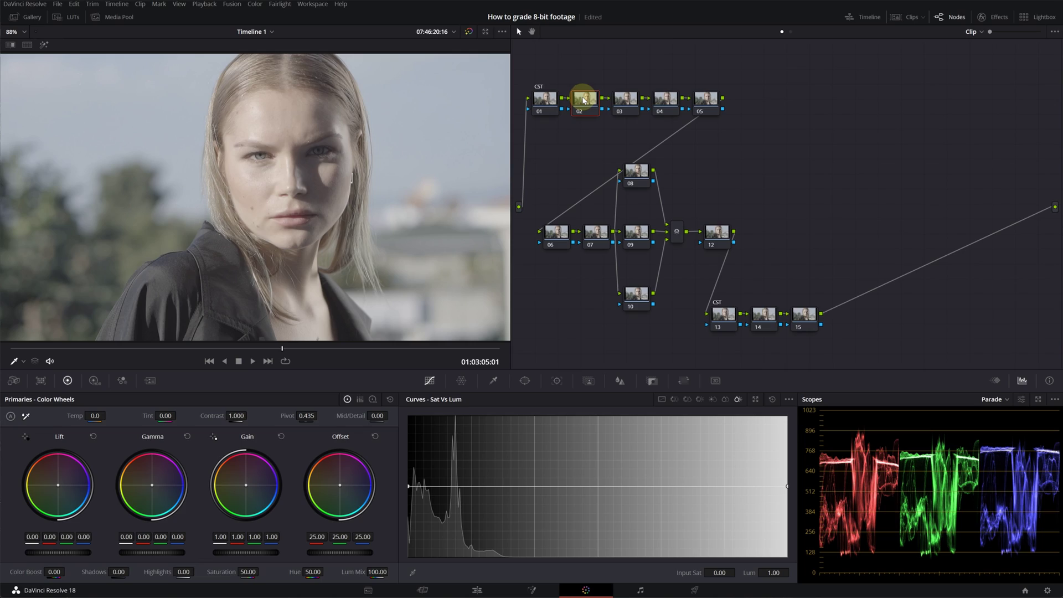
pyautogui.click(624, 103)
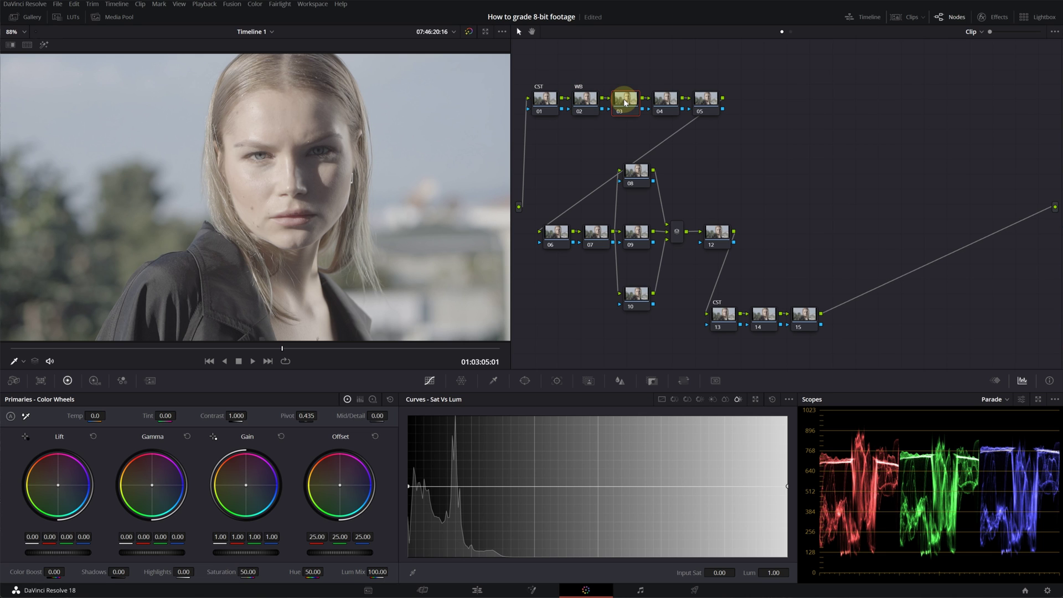
pyautogui.click(657, 103)
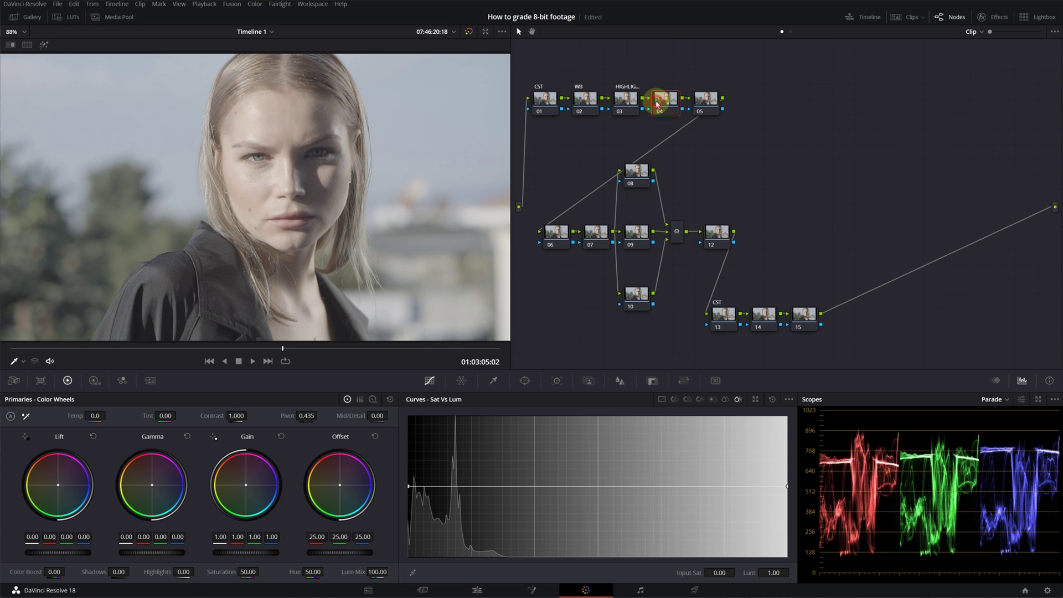
pyautogui.click(704, 102)
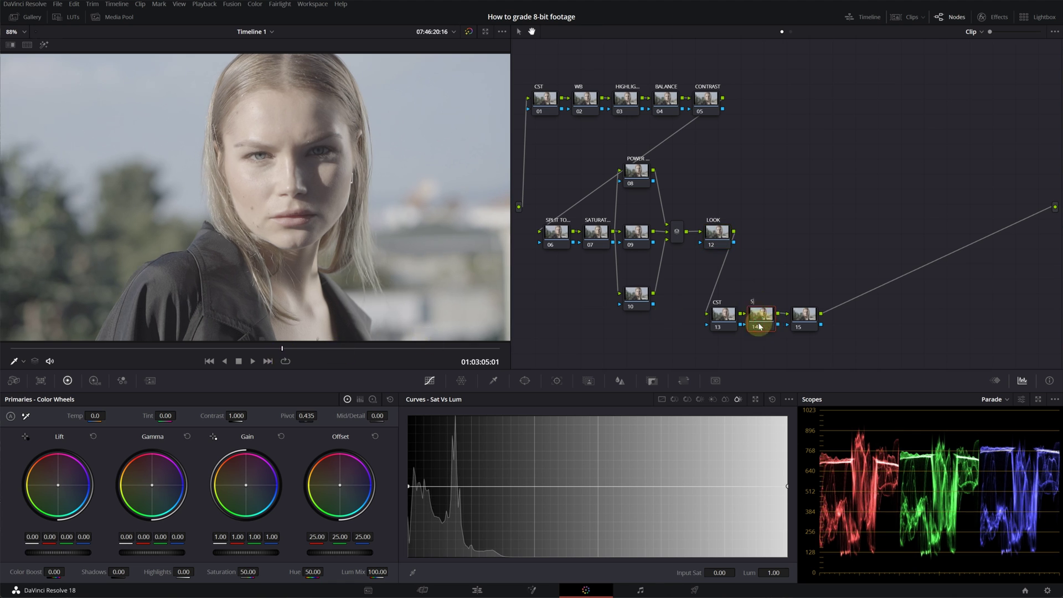
# - Finish labelling node 14, then apply Color Space Transform to node 01 with Sony S-Gamut3/S-Log2 input
pyautogui.click(805, 315)
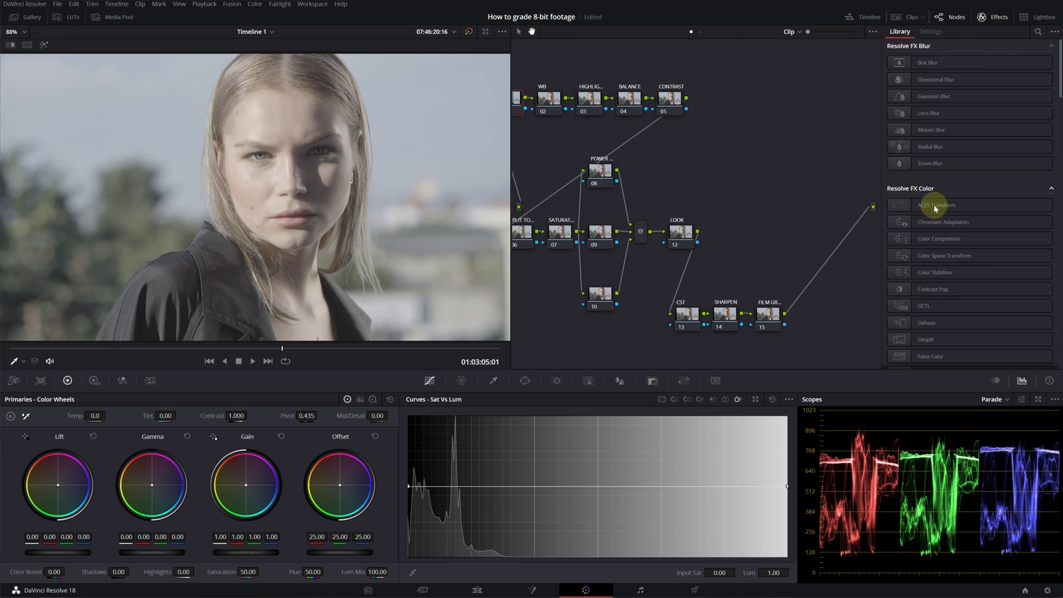
pyautogui.moveTo(928, 255); pyautogui.dragTo(515, 101)
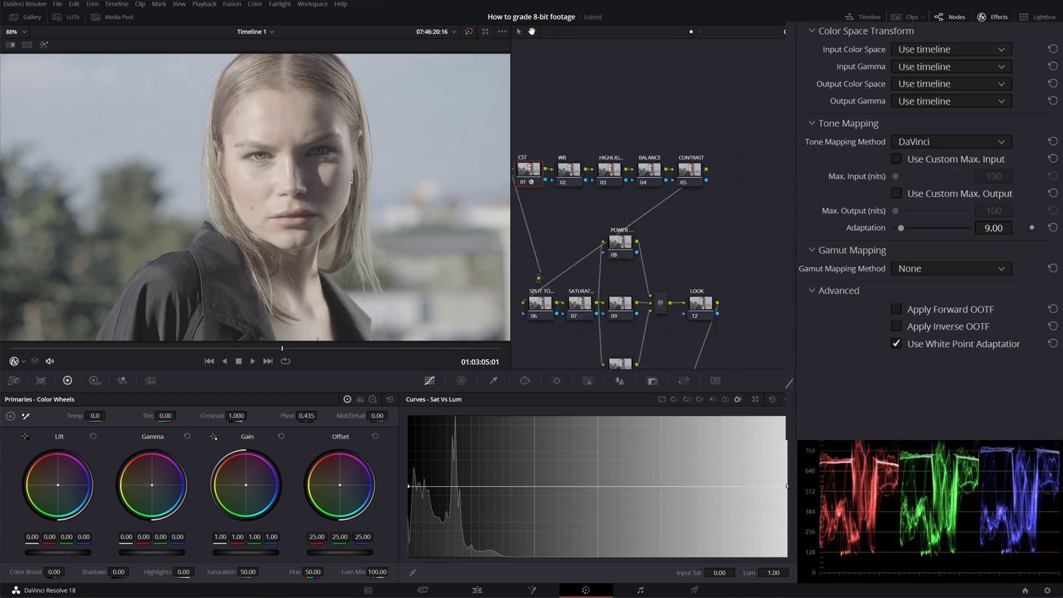
pyautogui.click(918, 49)
pyautogui.scroll(-10, 963, 133)
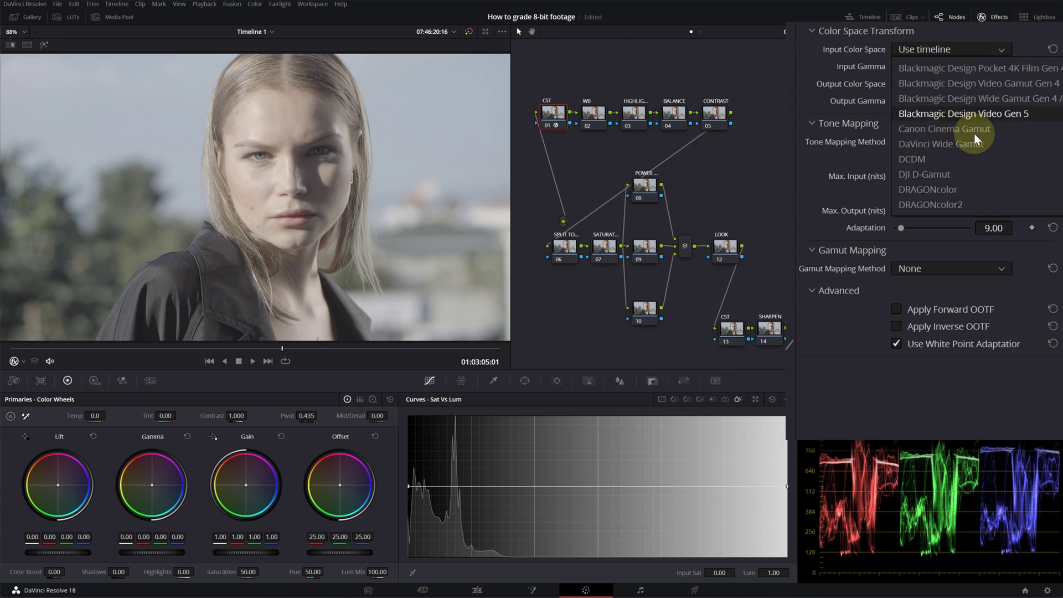
pyautogui.click(944, 142)
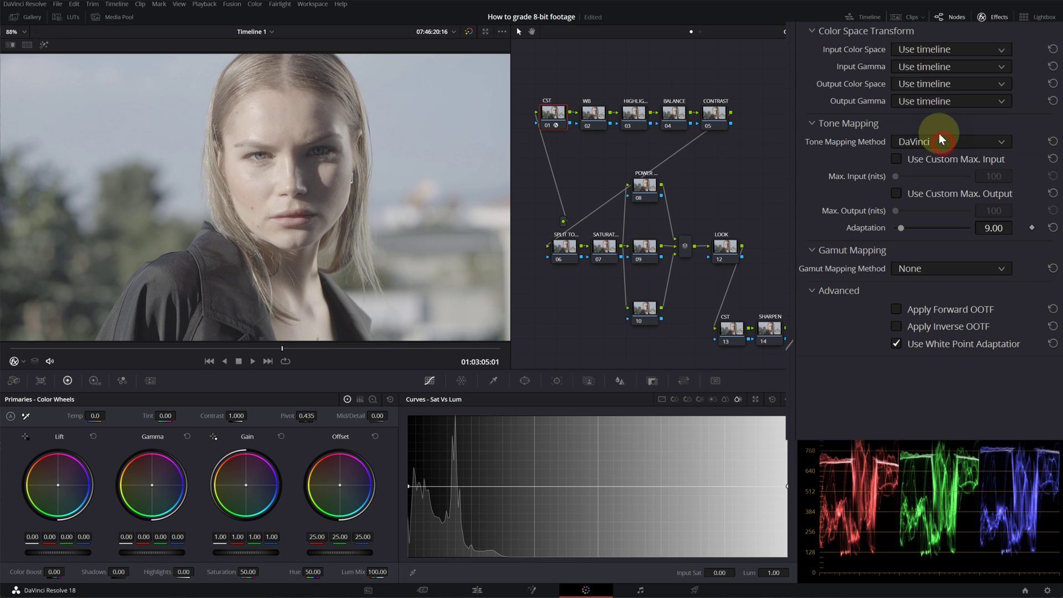
pyautogui.click(917, 66)
pyautogui.scroll(-5, 941, 144)
pyautogui.scroll(-3, 941, 144)
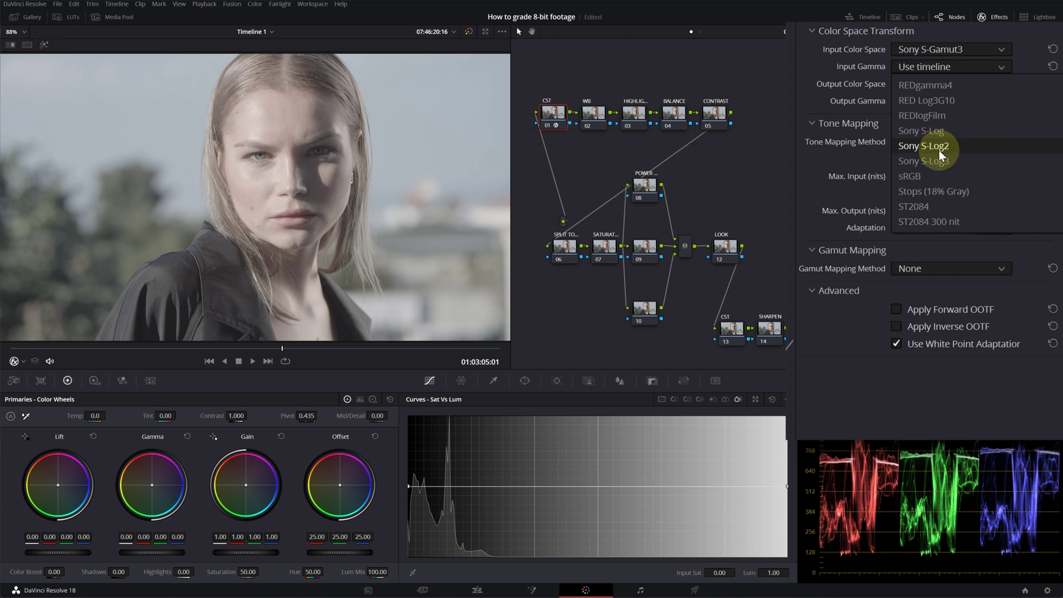
pyautogui.click(938, 148)
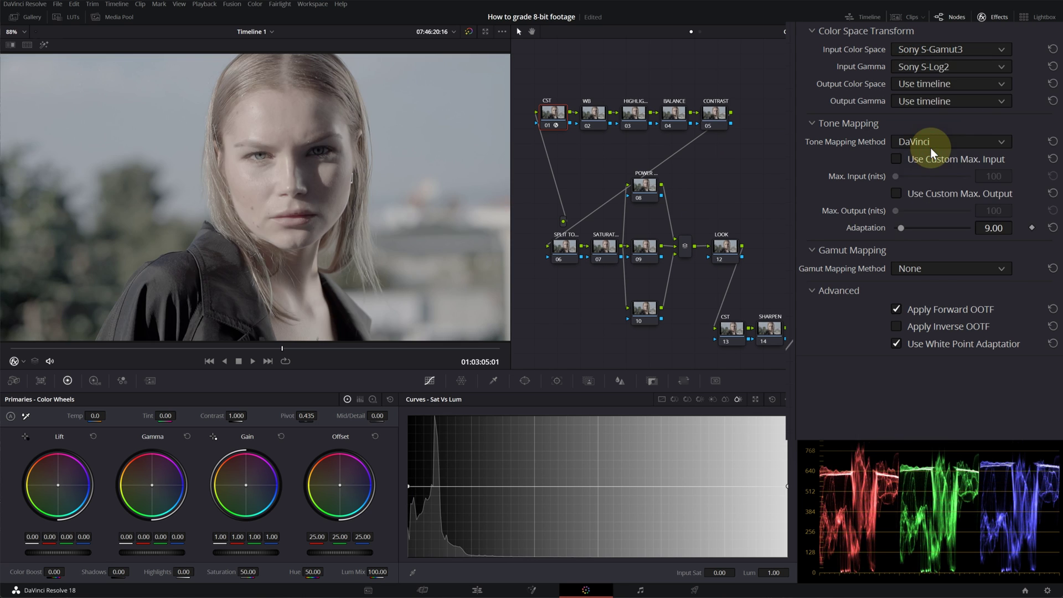
# - Set the transform's output to DaVinci Wide Gamut with DaVinci Intermediate gamma
pyautogui.click(918, 85)
pyautogui.scroll(-4, 921, 159)
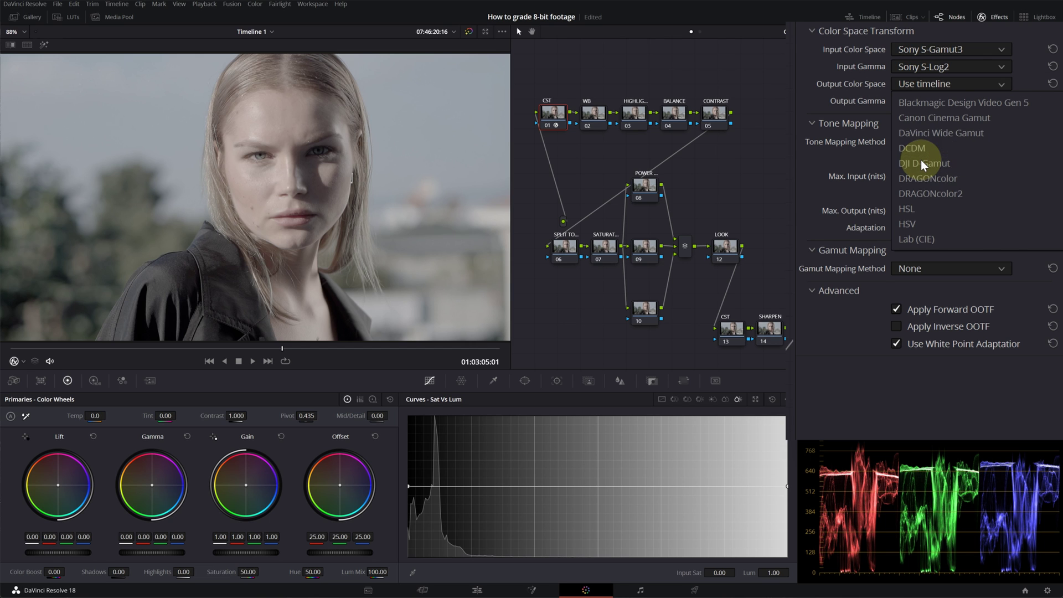
pyautogui.click(940, 135)
pyautogui.click(916, 100)
pyautogui.scroll(-4, 938, 159)
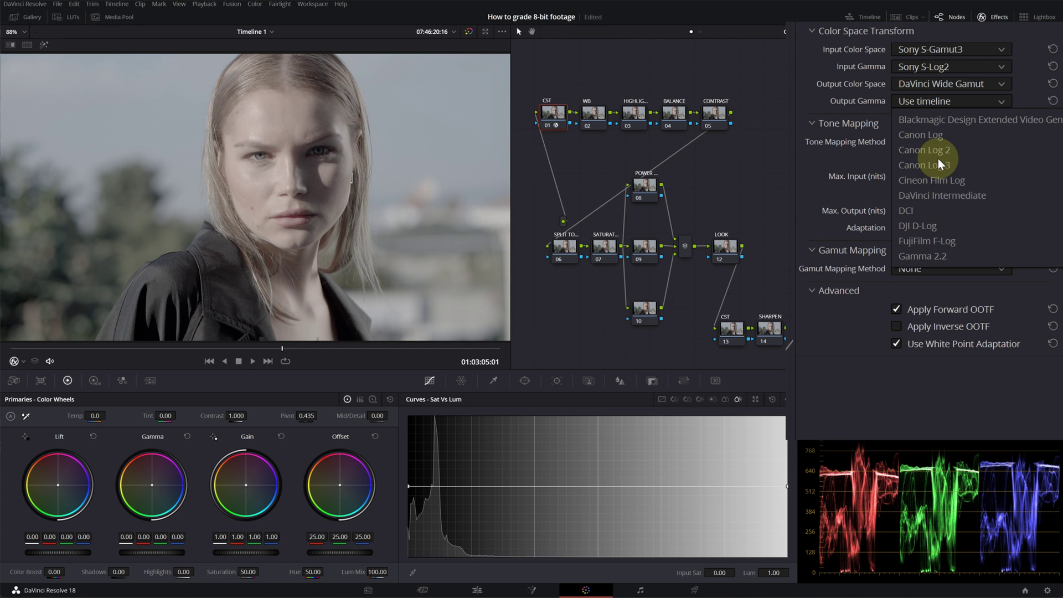
pyautogui.click(935, 188)
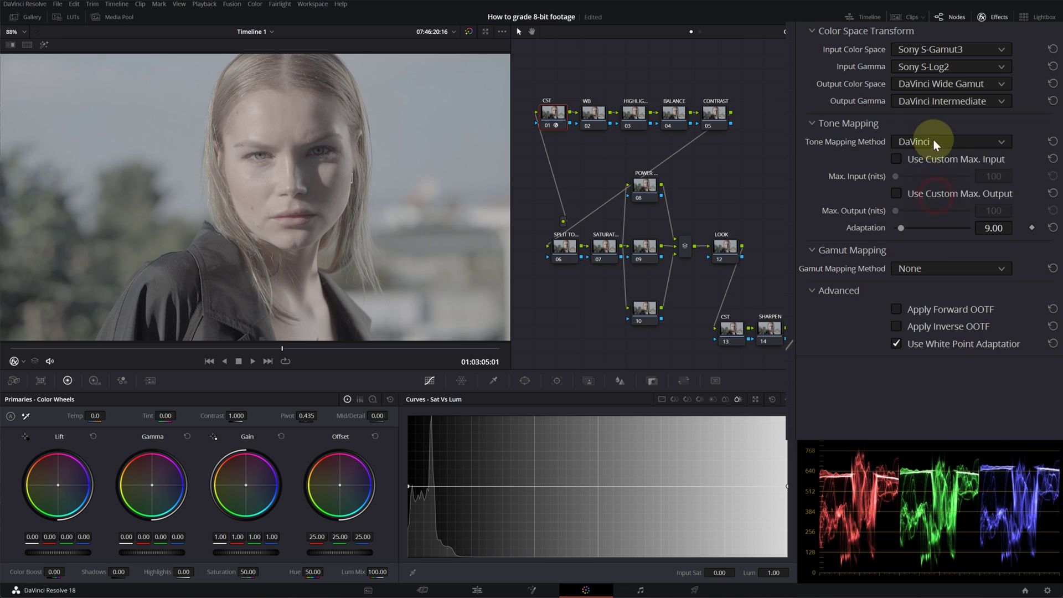
# - On CST node 13, set the input to DaVinci Wide Gamut with DaVinci Intermediate gamma
pyautogui.click(730, 328)
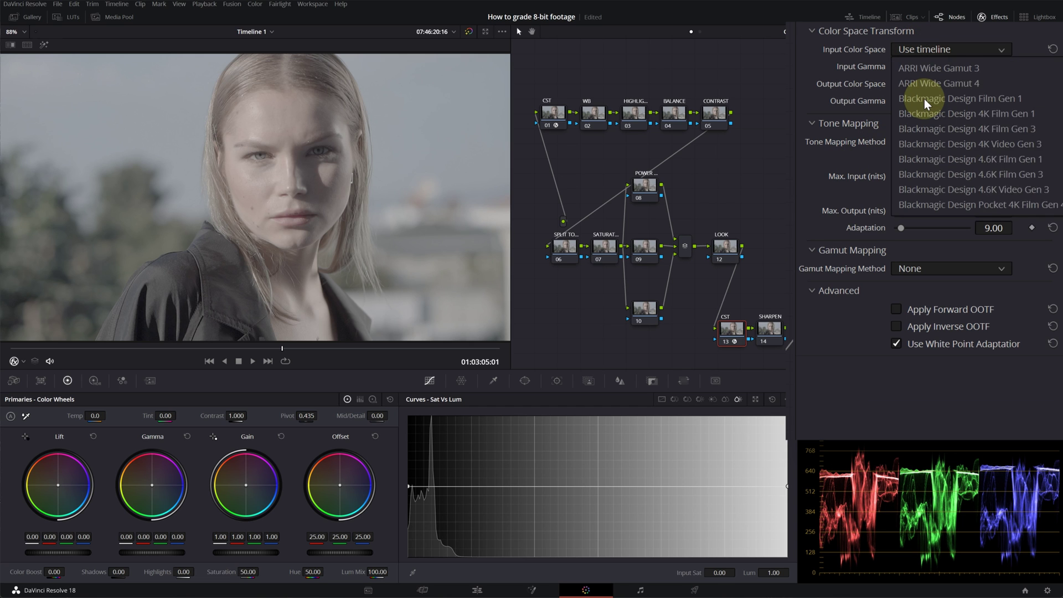
pyautogui.scroll(-3, 924, 98)
pyautogui.click(927, 145)
pyautogui.click(922, 67)
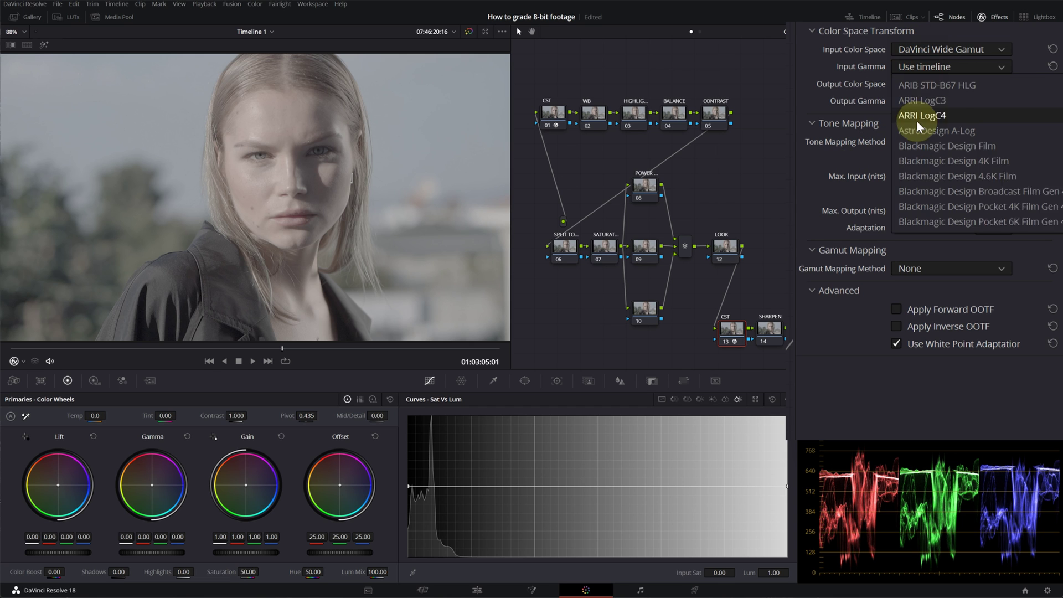
pyautogui.scroll(-3, 917, 121)
pyautogui.click(934, 206)
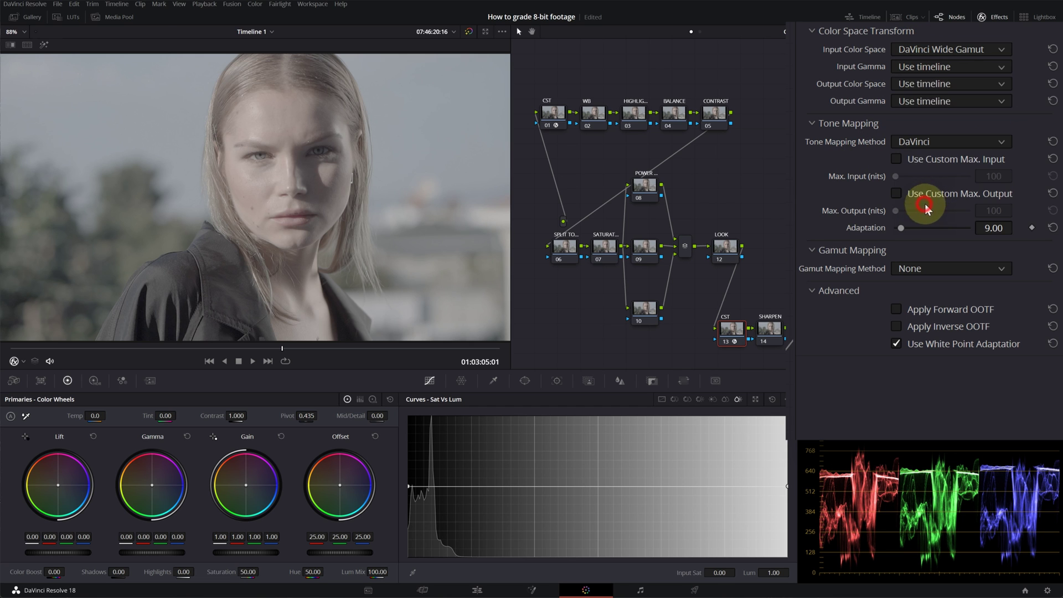
# - Set node 13's output color space to Rec.709 with Gamma 2.4
pyautogui.click(919, 84)
pyautogui.scroll(-3, 928, 128)
pyautogui.scroll(-5, 926, 147)
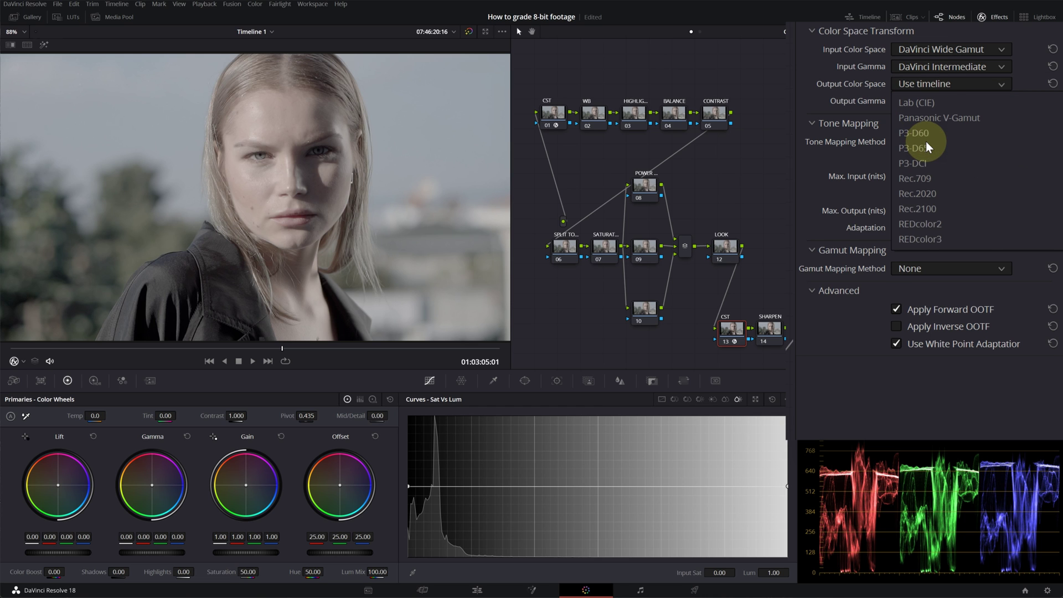
pyautogui.click(925, 177)
pyautogui.click(925, 103)
pyautogui.scroll(-5, 922, 167)
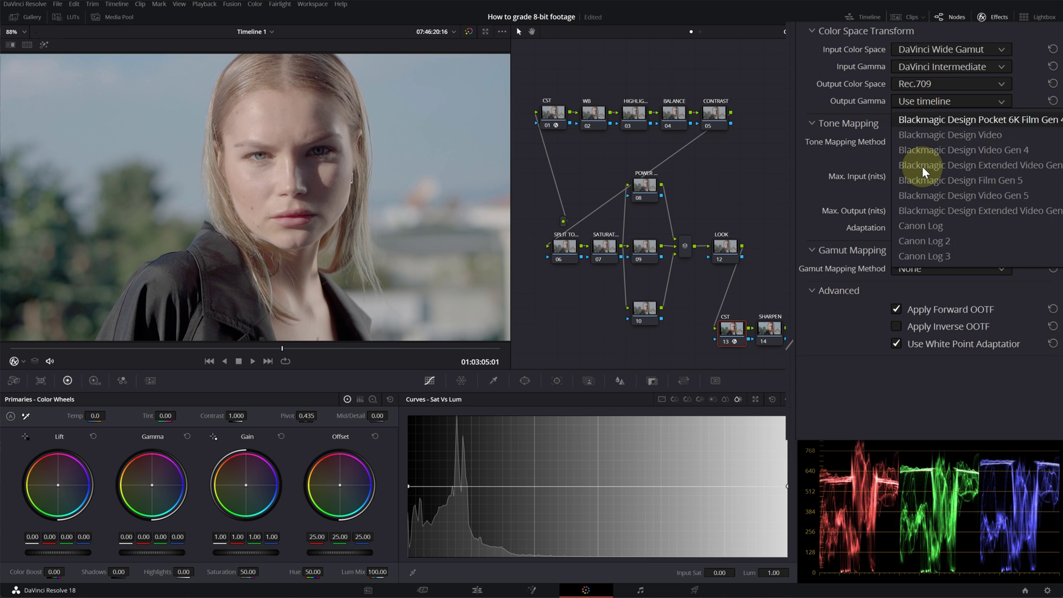
pyautogui.click(921, 178)
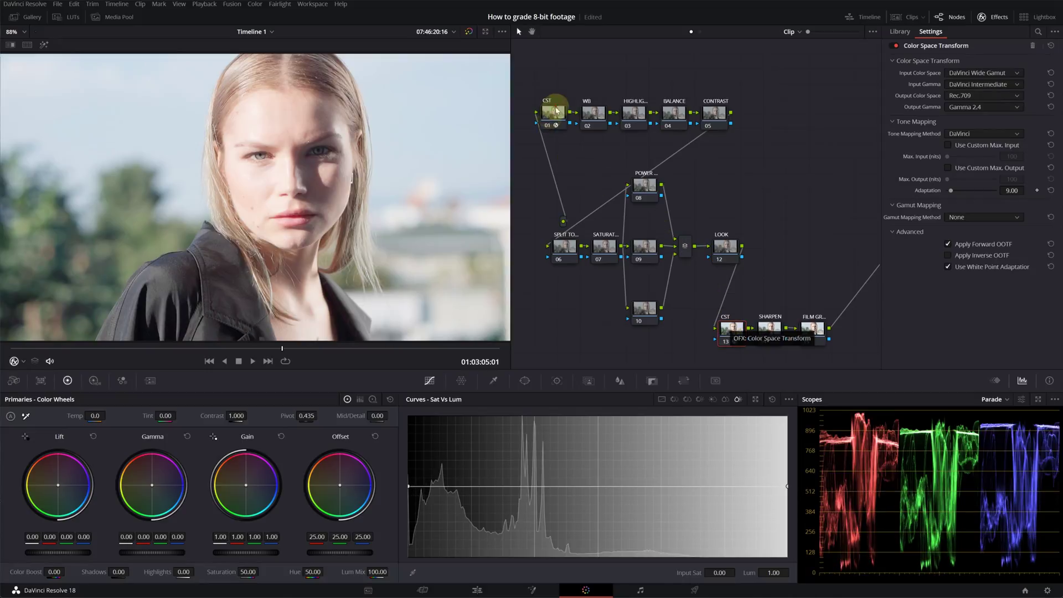
# - Grade node 04 to Offset 22.60, Gain 0.80, Lift/Gamma −0.01, Contrast 1.088, then compare before/after
pyautogui.click(676, 113)
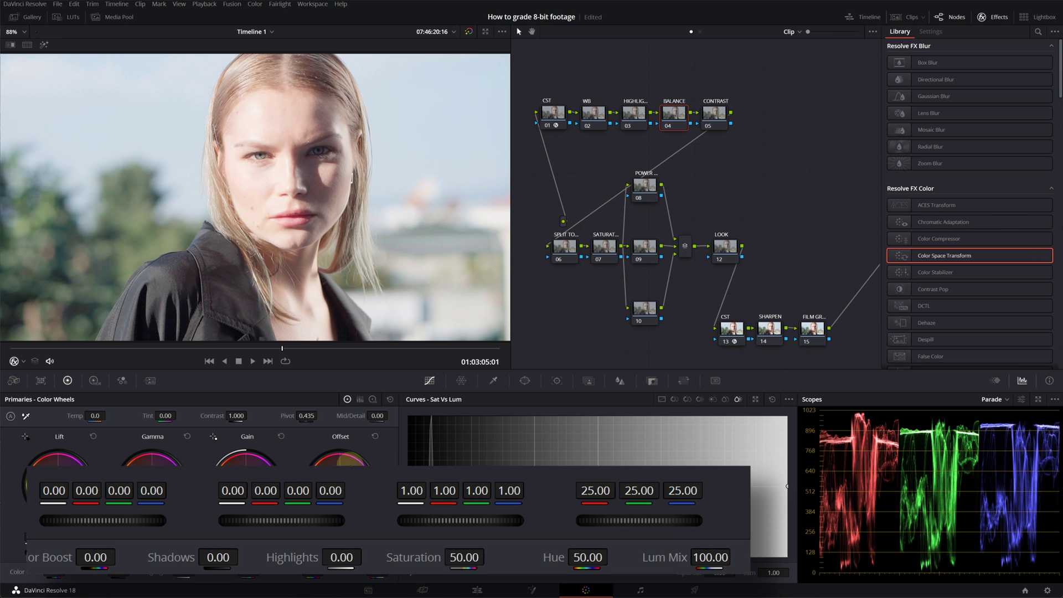
pyautogui.moveTo(651, 519); pyautogui.dragTo(587, 524)
pyautogui.moveTo(514, 520); pyautogui.dragTo(237, 522)
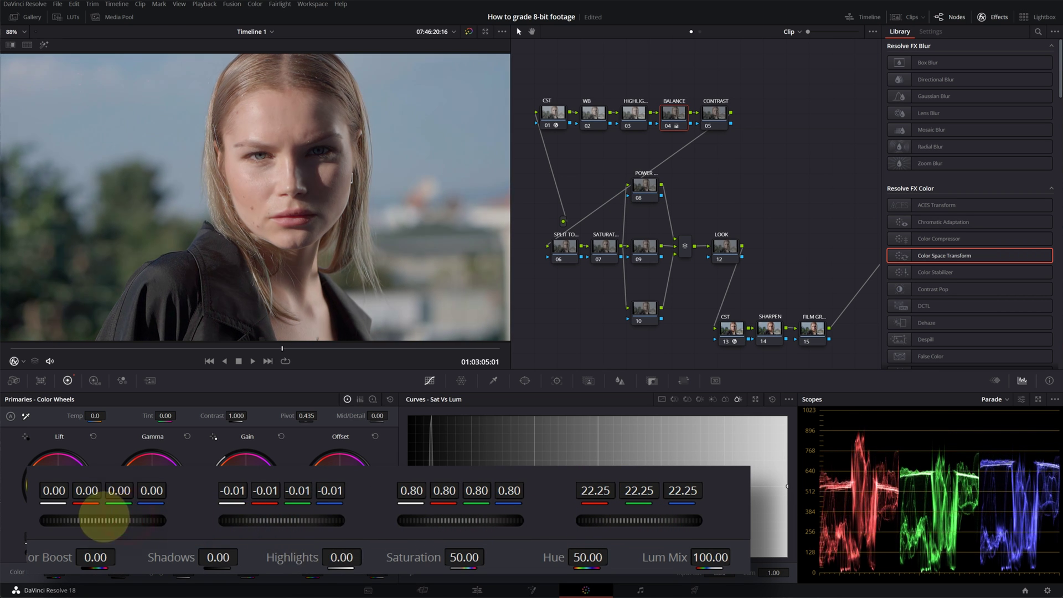
pyautogui.moveTo(100, 510); pyautogui.dragTo(94, 523)
pyautogui.moveTo(635, 522)
pyautogui.mouseDown()
pyautogui.moveTo(617, 522)
pyautogui.moveTo(654, 530)
pyautogui.mouseUp()
pyautogui.moveTo(487, 517)
pyautogui.mouseDown()
pyautogui.moveTo(450, 517)
pyautogui.moveTo(487, 517)
pyautogui.mouseUp()
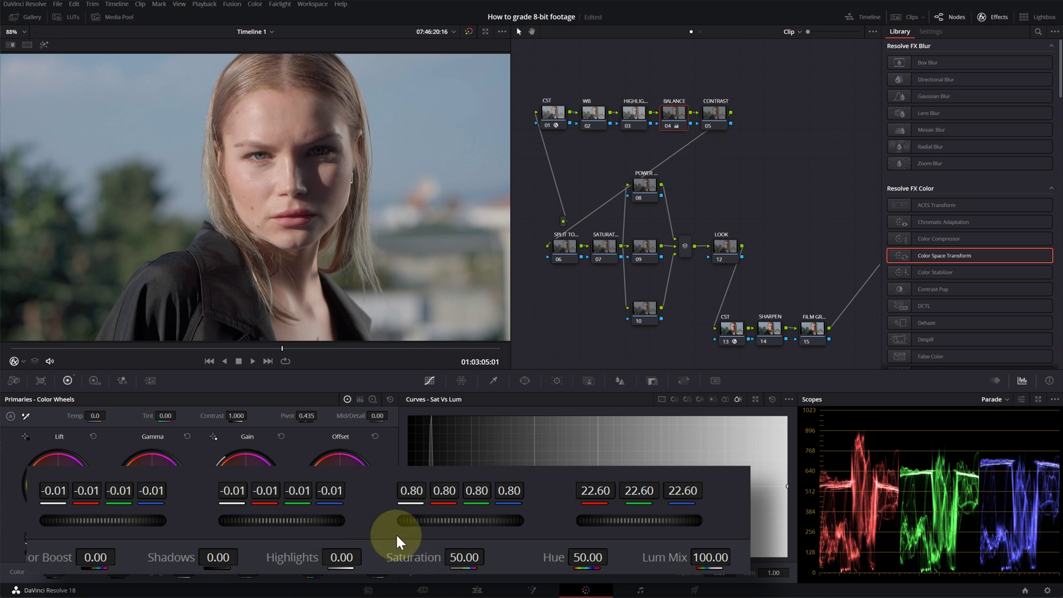
pyautogui.moveTo(230, 427)
pyautogui.mouseDown()
pyautogui.moveTo(237, 416)
pyautogui.moveTo(243, 424)
pyautogui.mouseUp()
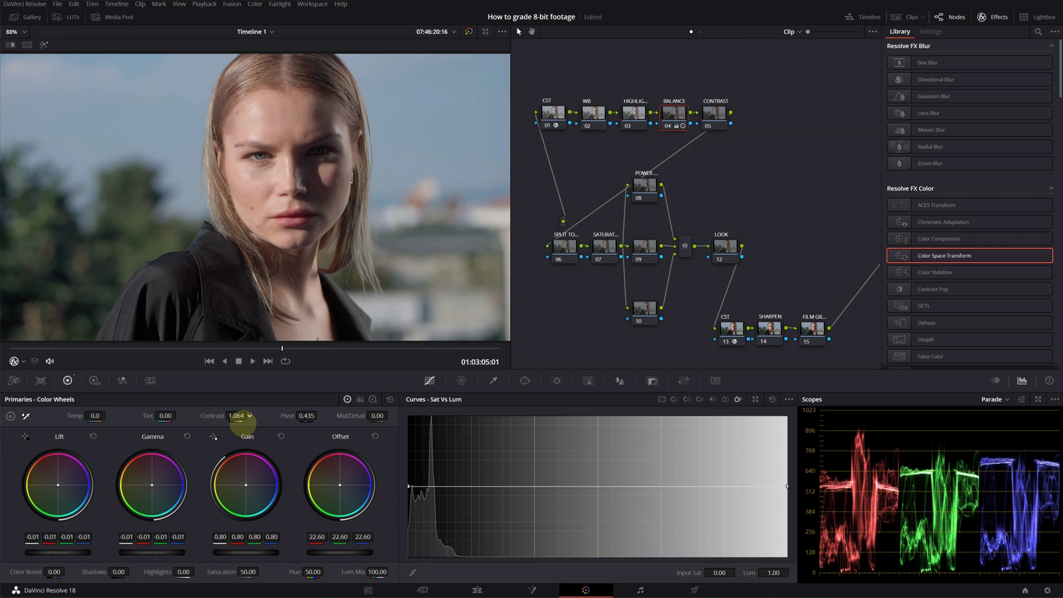
pyautogui.click(667, 126)
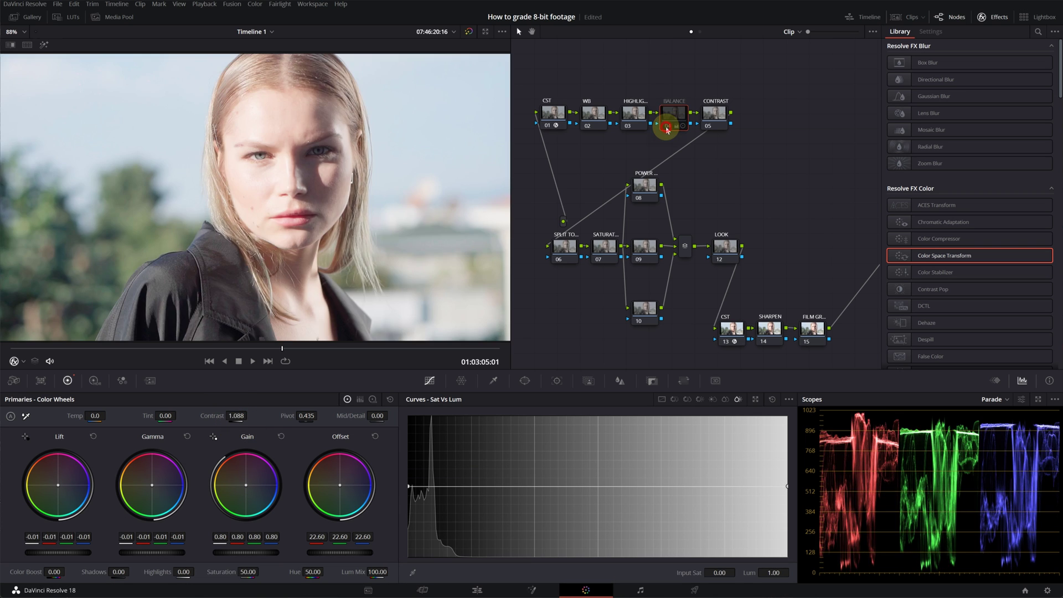
pyautogui.click(668, 126)
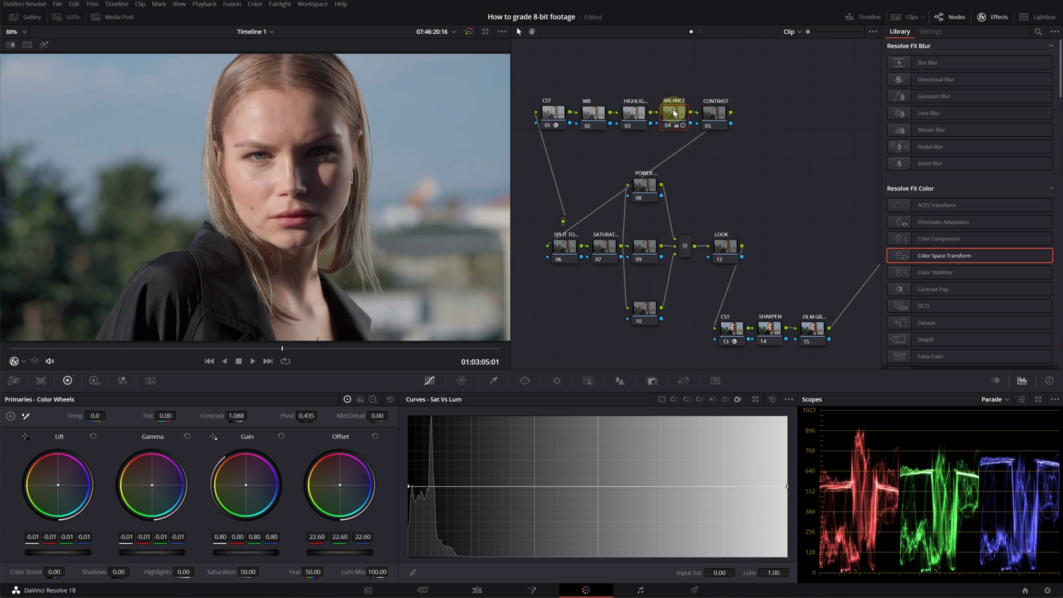
# - Warm node 02 to Temp 40.0 and Tint −2.50, then select the HIGHLIGHTS node
pyautogui.moveTo(93, 415); pyautogui.dragTo(157, 416)
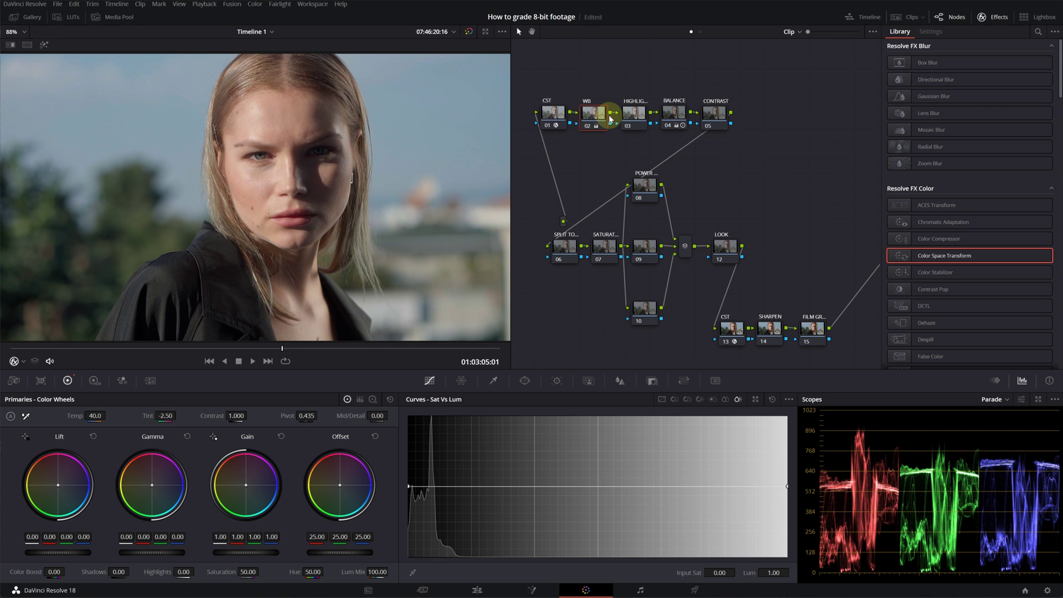
pyautogui.click(634, 113)
# - On node 05, pull a custom curve point down in the enlarged curves editor to deepen shadows
pyautogui.click(714, 115)
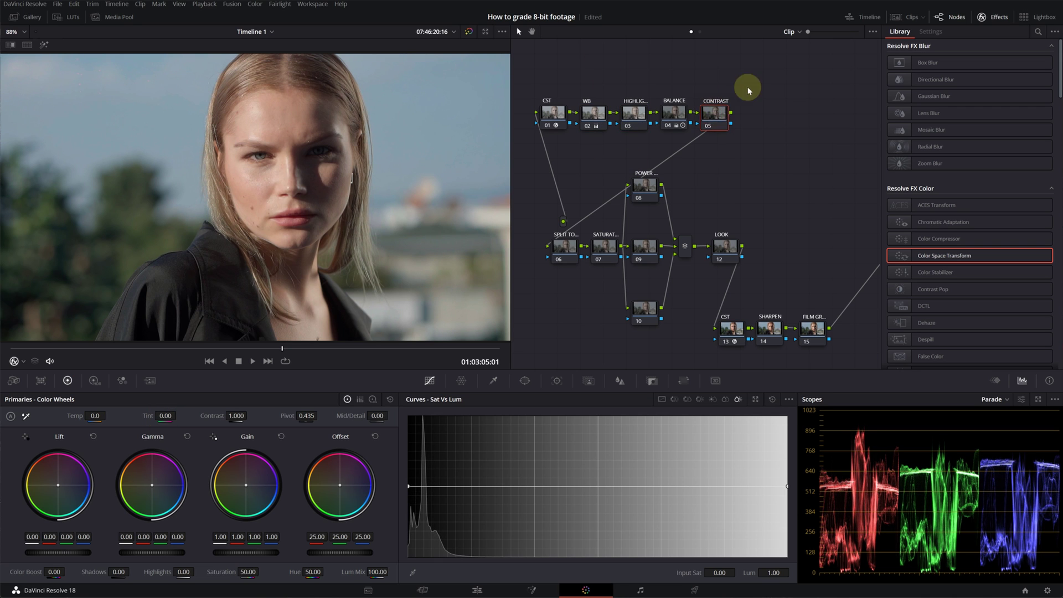
pyautogui.click(662, 399)
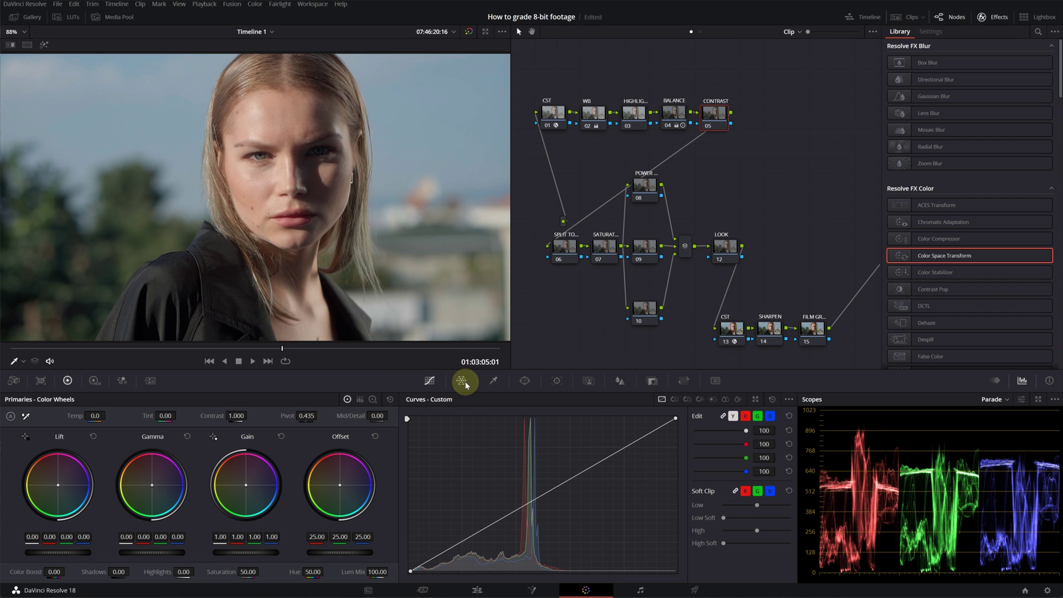
pyautogui.click(778, 401)
pyautogui.click(785, 467)
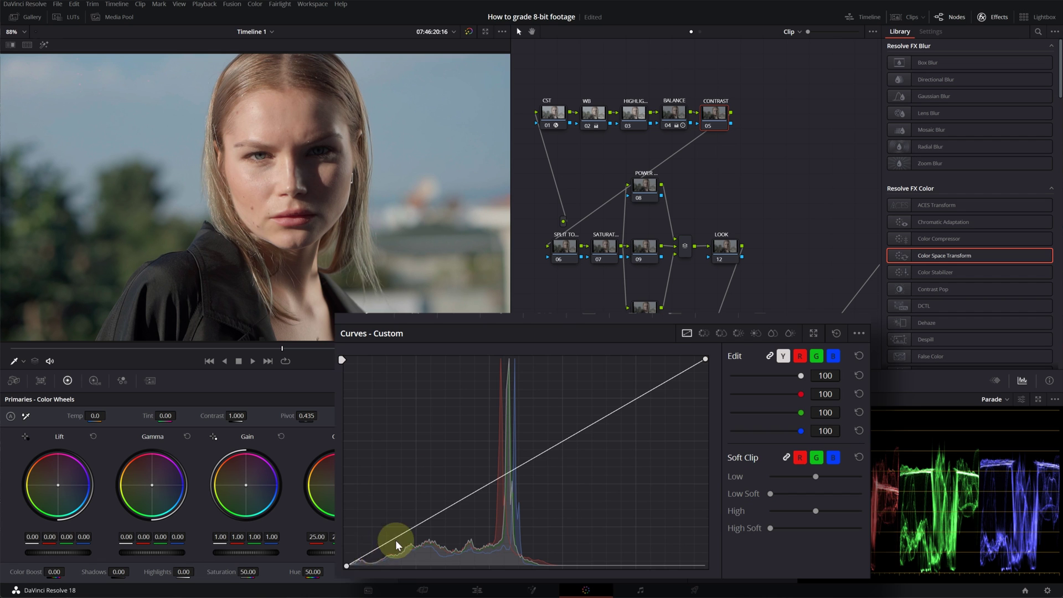
pyautogui.moveTo(467, 502); pyautogui.dragTo(507, 442)
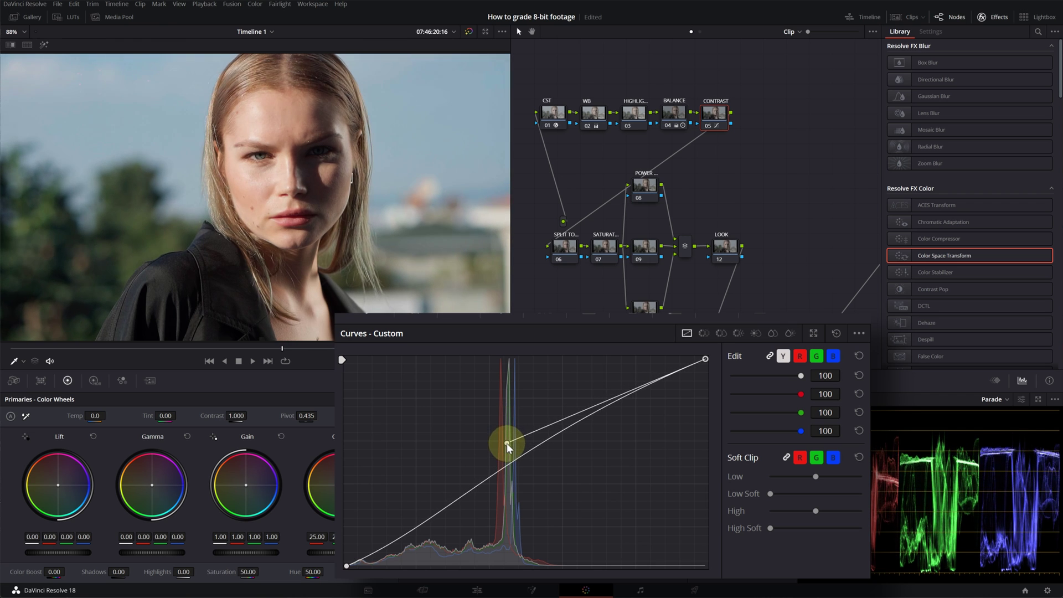
# - Compare the CONTRAST node on and off, then raise HDR Global Saturation to 1.10
pyautogui.click(708, 127)
pyautogui.click(709, 128)
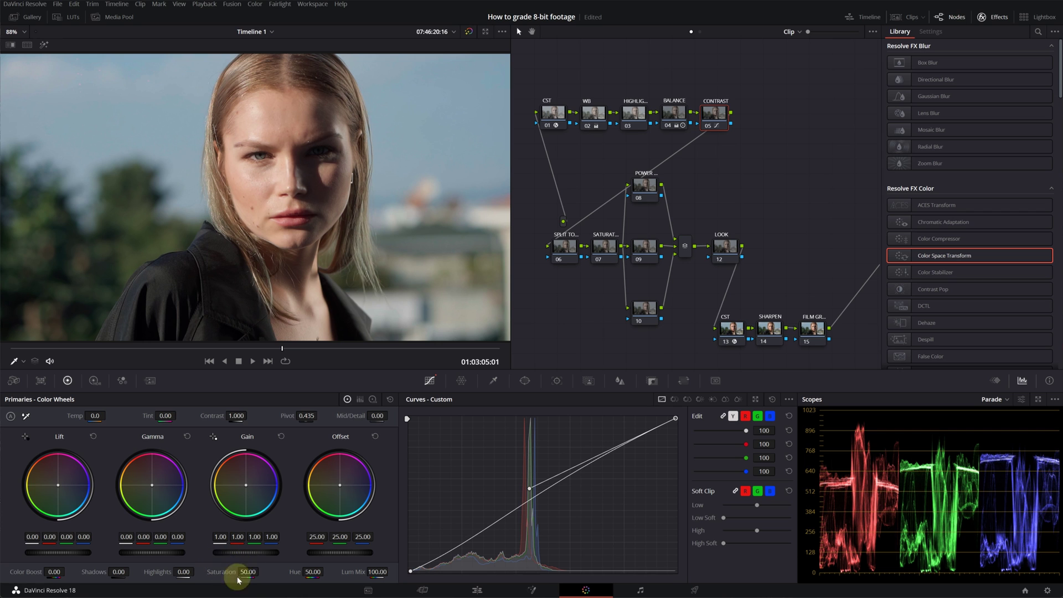
pyautogui.click(94, 381)
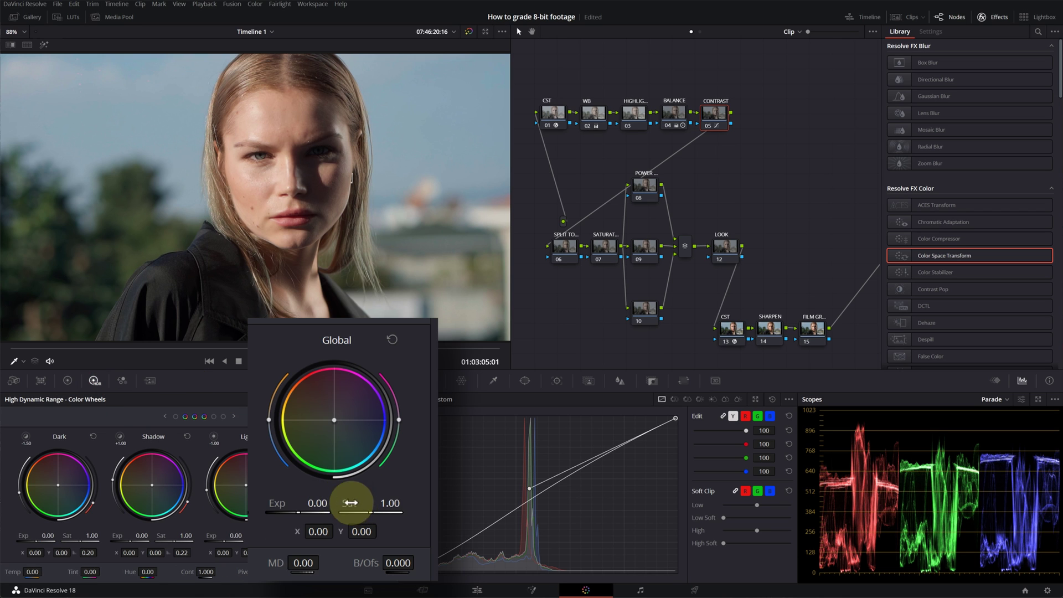
pyautogui.moveTo(365, 513); pyautogui.dragTo(458, 570)
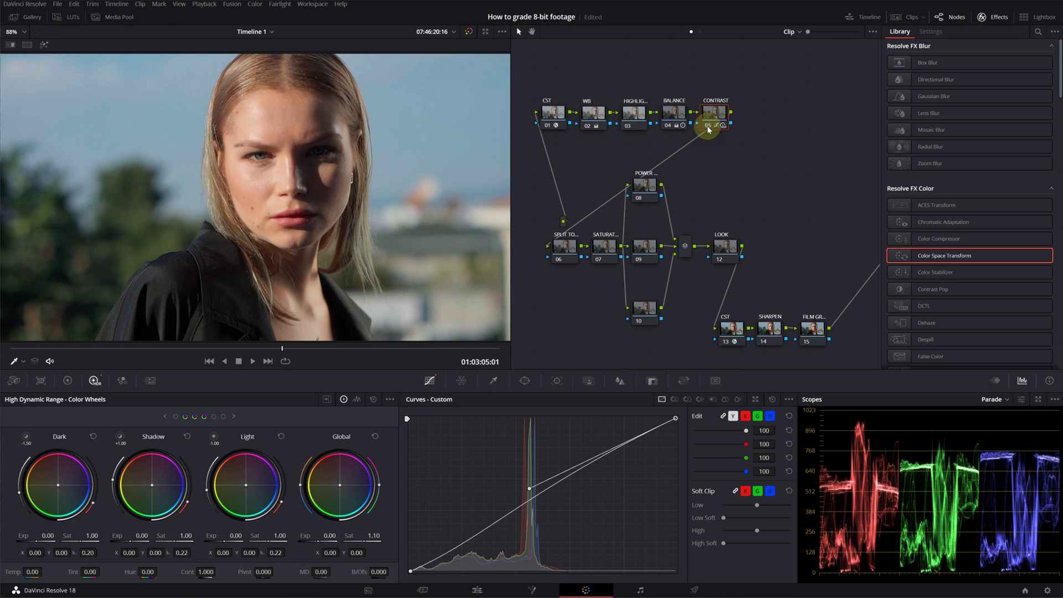
# - On node 06, push Offset toward blue (19.04/25.35/28.82), warm Gamma, and nudge Log Midtone to 0.03/−0.01/−0.03
pyautogui.click(995, 17)
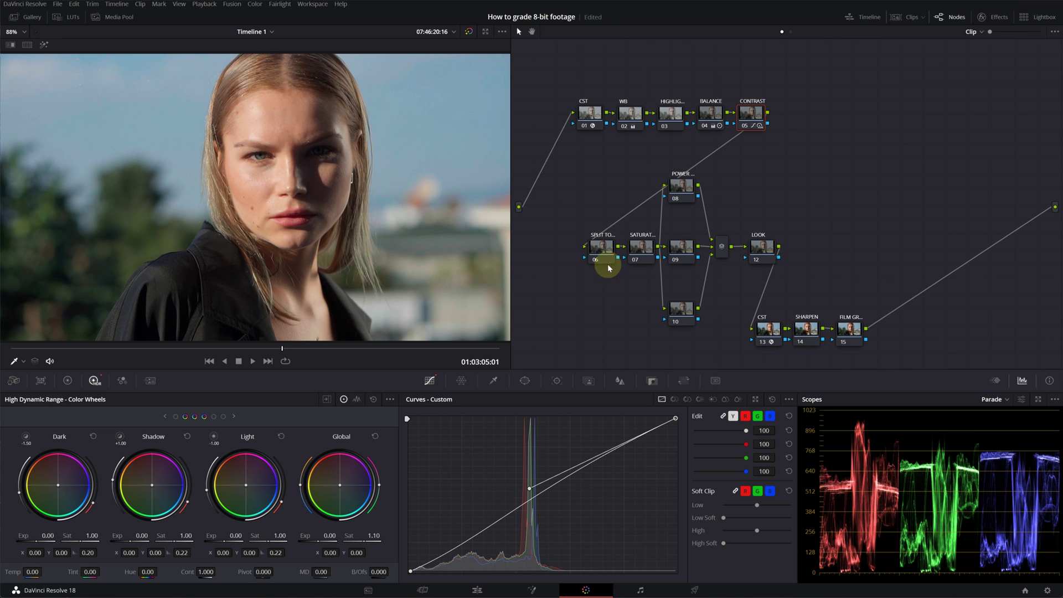
pyautogui.click(589, 235)
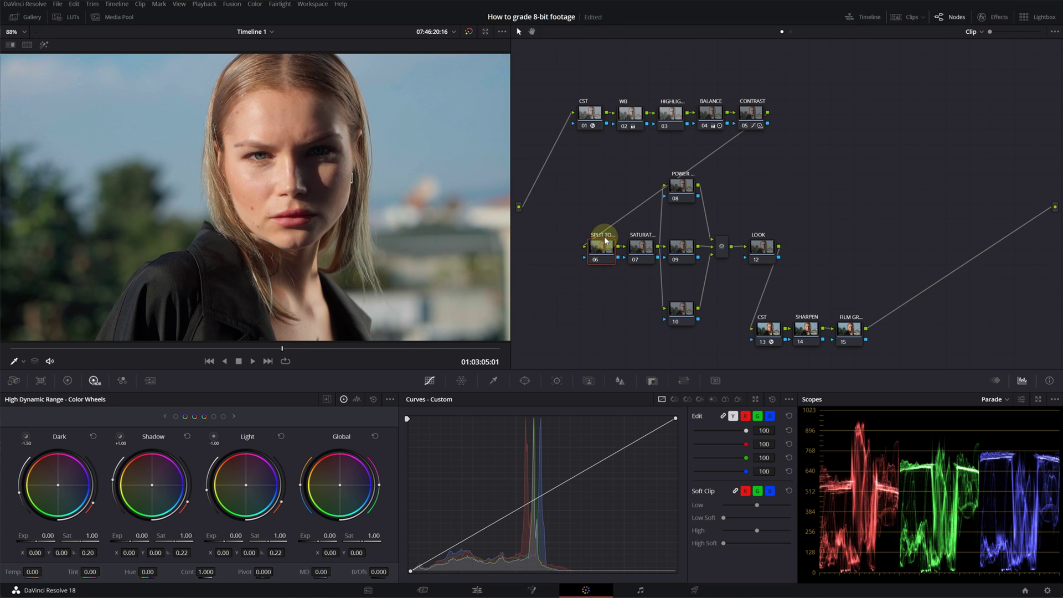
pyautogui.click(68, 381)
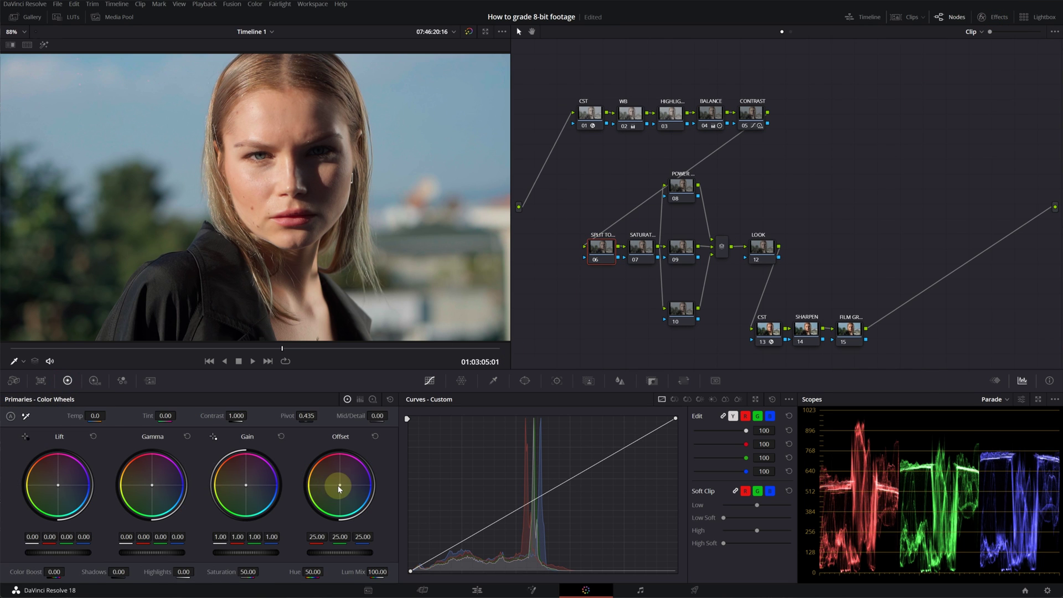
pyautogui.moveTo(339, 488); pyautogui.dragTo(366, 512)
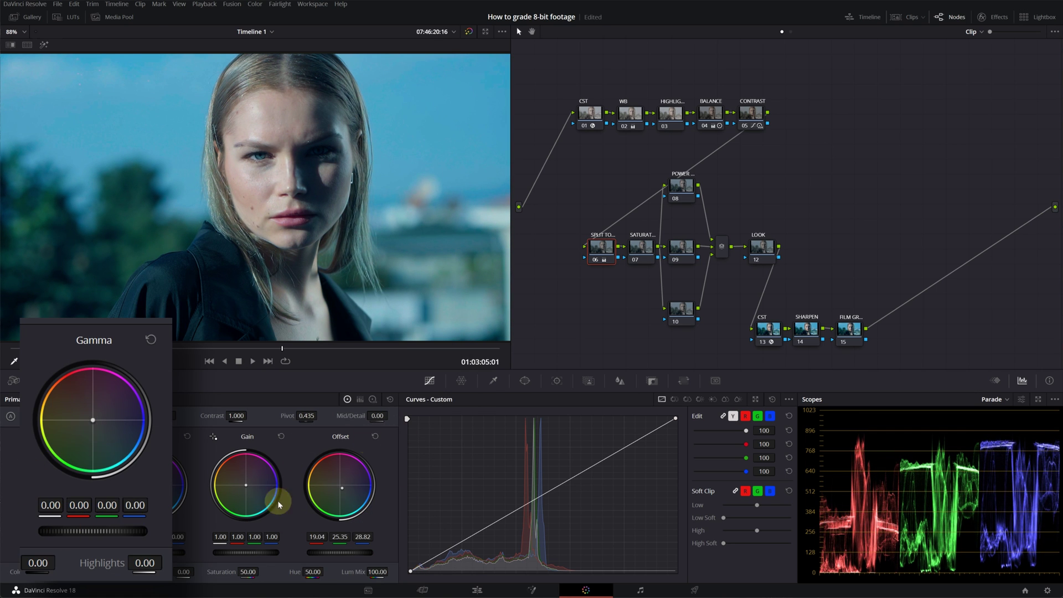
pyautogui.moveTo(150, 482); pyautogui.dragTo(130, 463)
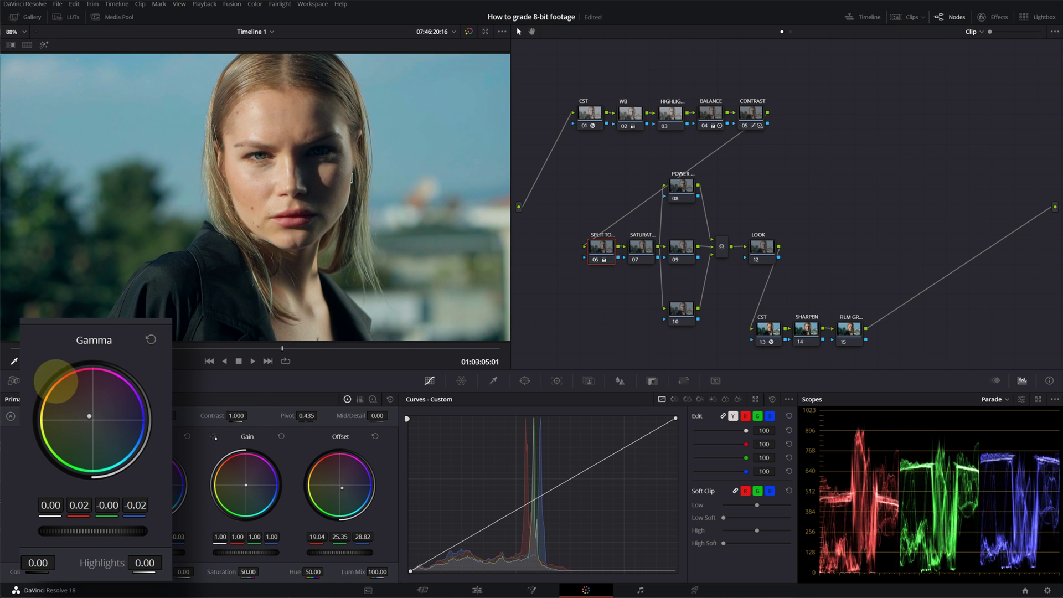
pyautogui.click(595, 260)
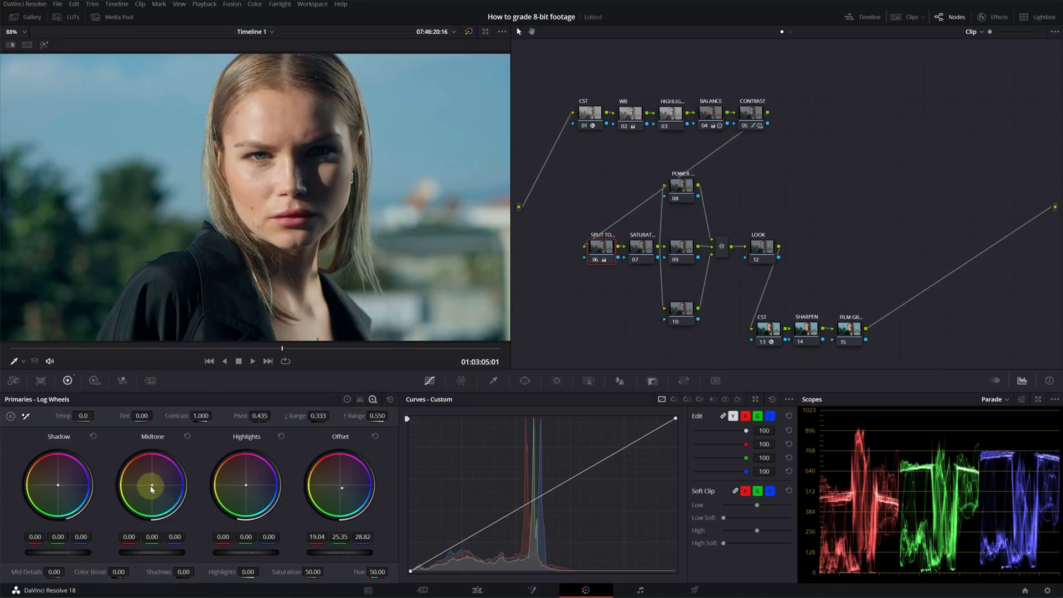
pyautogui.moveTo(151, 488); pyautogui.dragTo(150, 483)
pyautogui.click(596, 261)
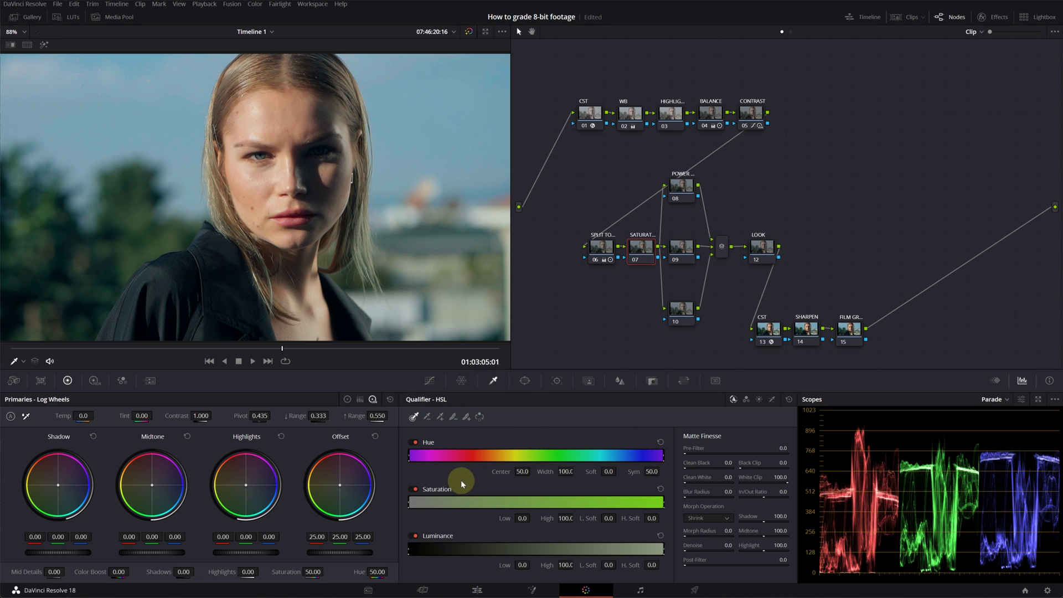
# - Sample skin on node 07, highlight the matte, and refine the Hue qualifier to center 59.8, width 44.1
pyautogui.click(261, 190)
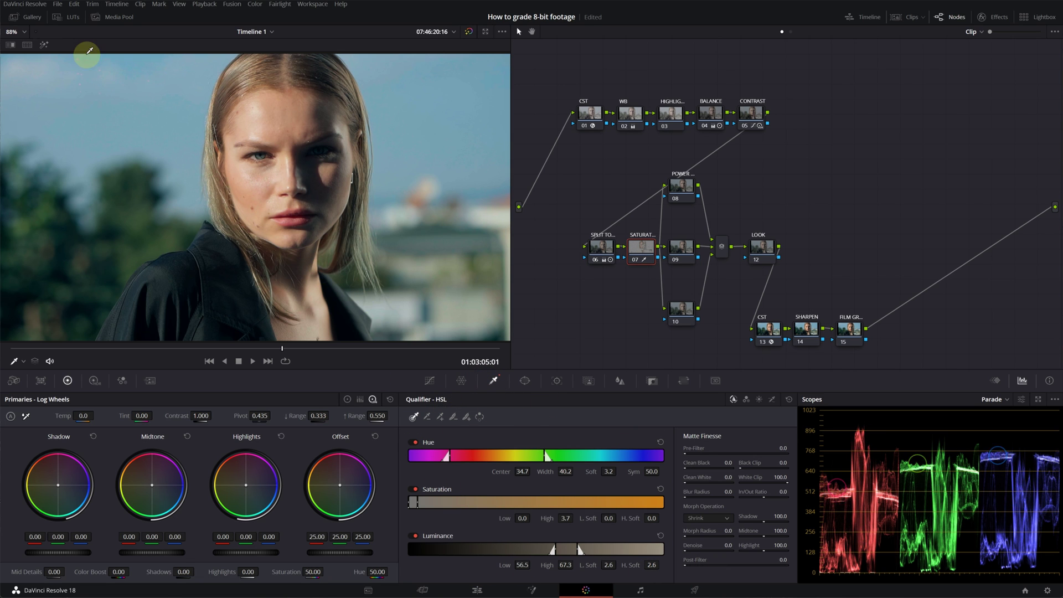
pyautogui.click(45, 46)
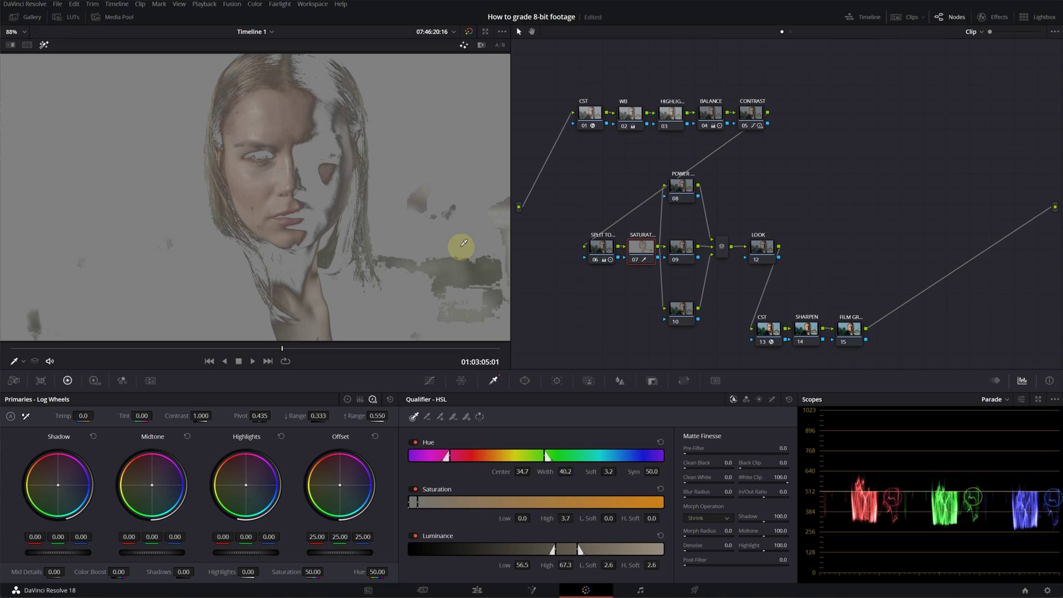
pyautogui.scroll(3, 490, 293)
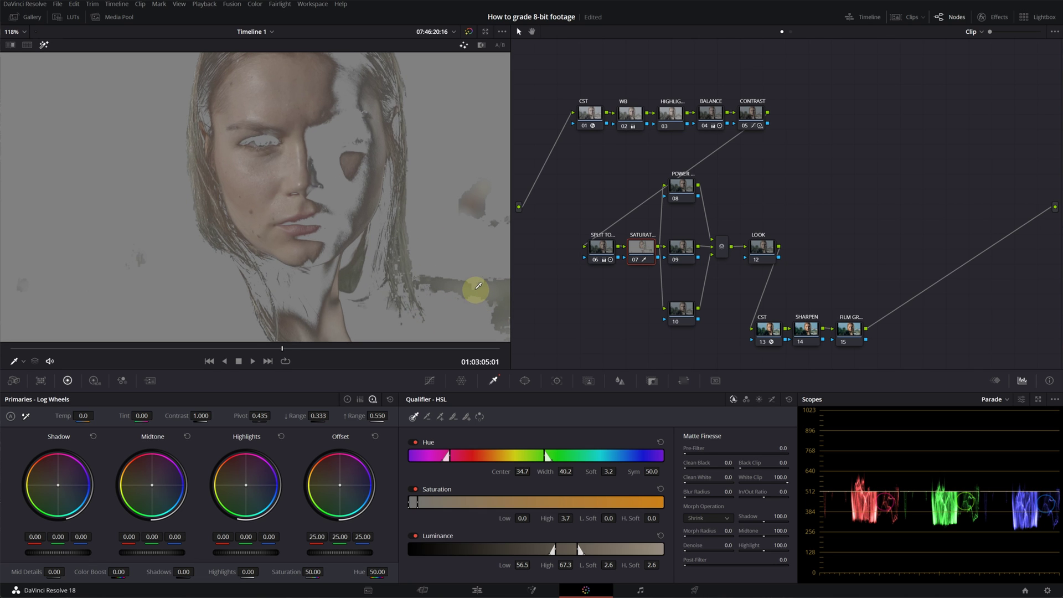
pyautogui.moveTo(476, 287); pyautogui.dragTo(360, 288)
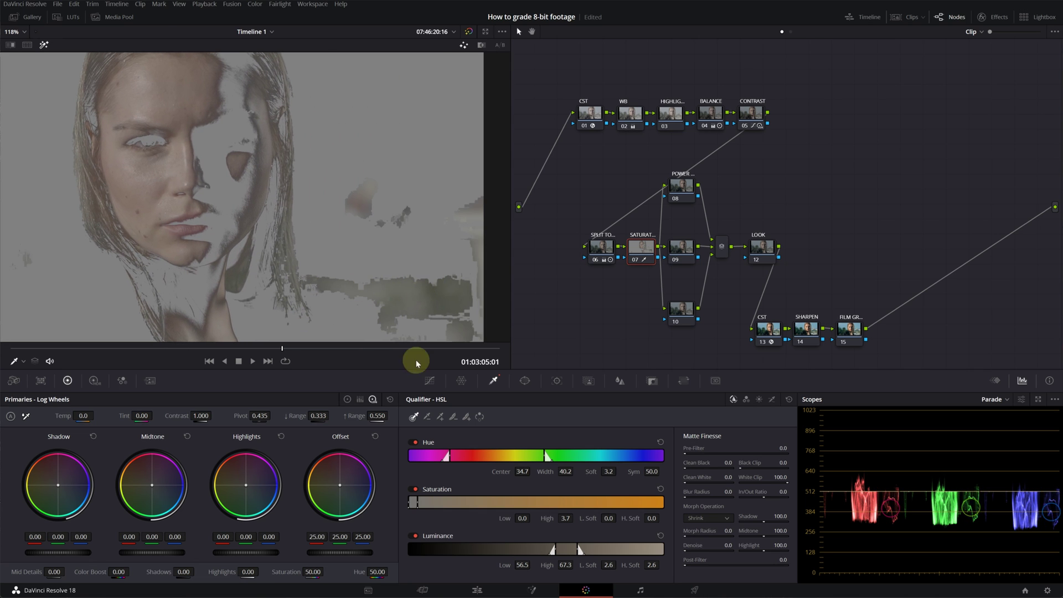
pyautogui.moveTo(453, 456)
pyautogui.mouseDown()
pyautogui.moveTo(465, 455)
pyautogui.moveTo(437, 463)
pyautogui.moveTo(445, 460)
pyautogui.mouseUp()
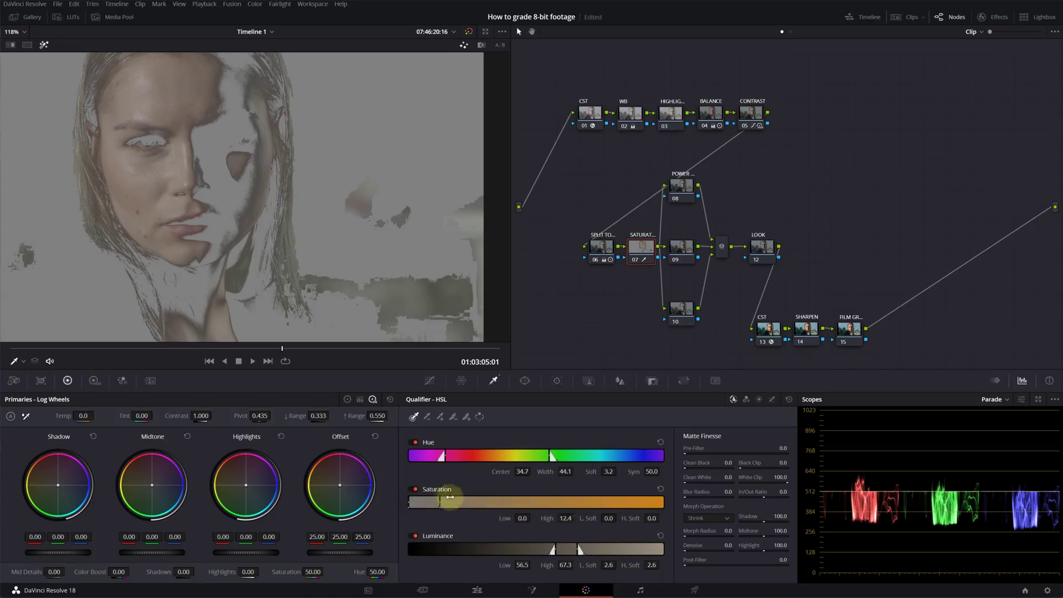
pyautogui.moveTo(530, 454); pyautogui.dragTo(569, 467)
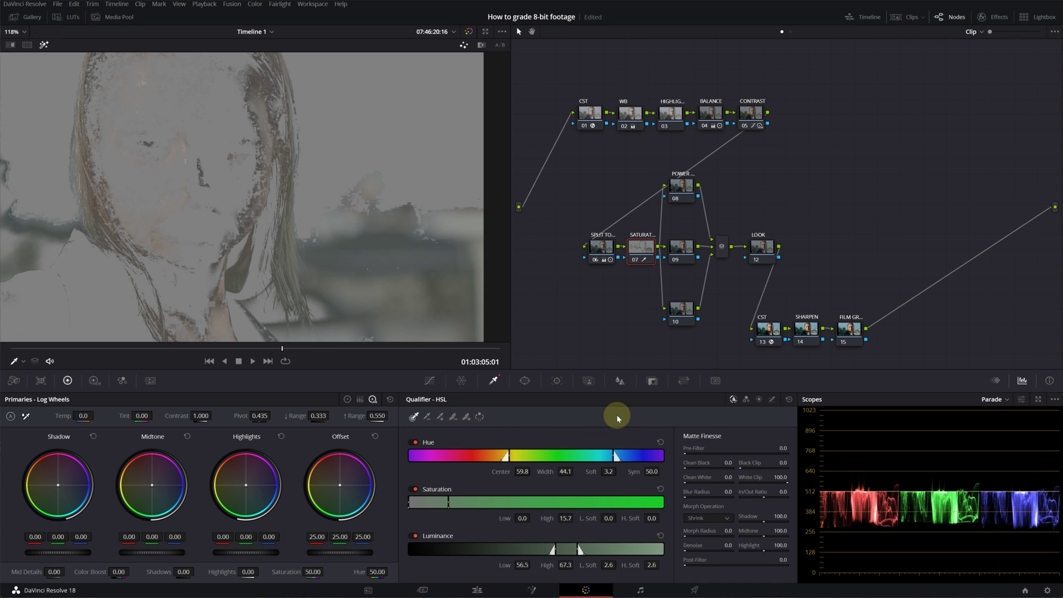
pyautogui.press('Menu')
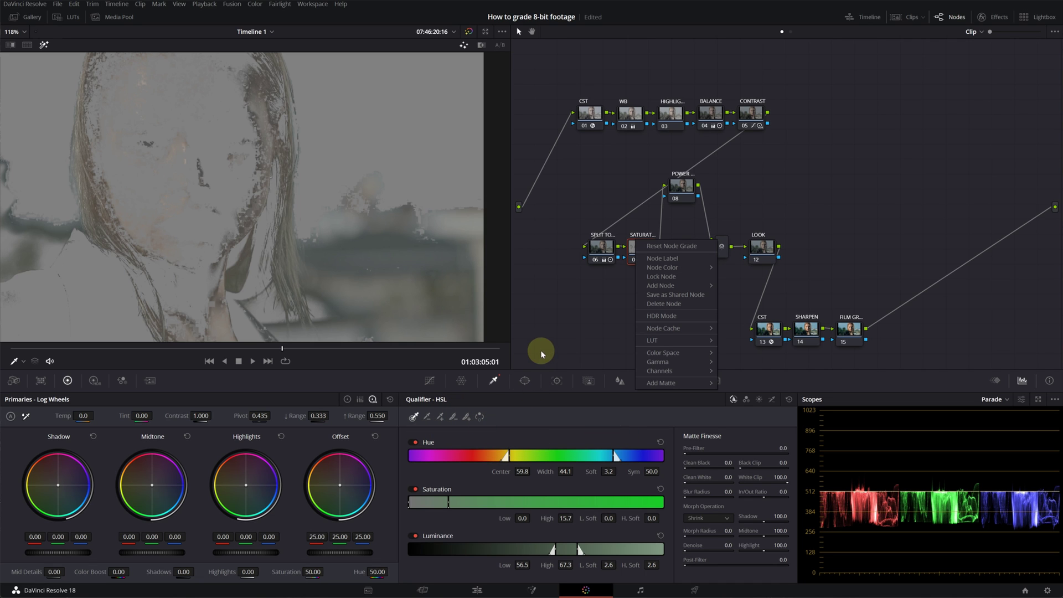
# - Reset the saturation node's grade and process it in HSL with hue and luminance channels off
pyautogui.click(642, 245)
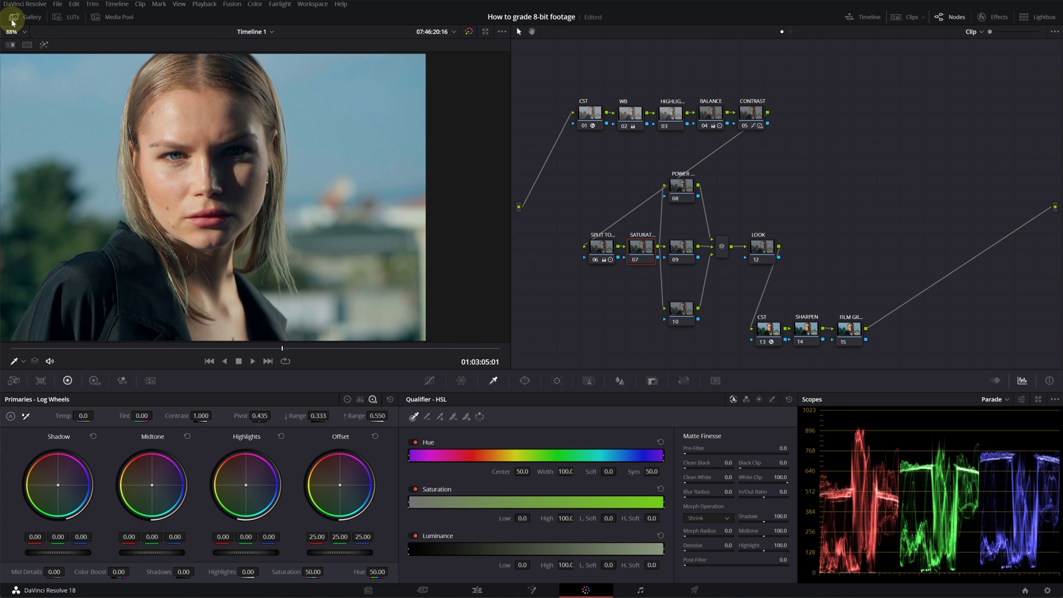
pyautogui.click(28, 45)
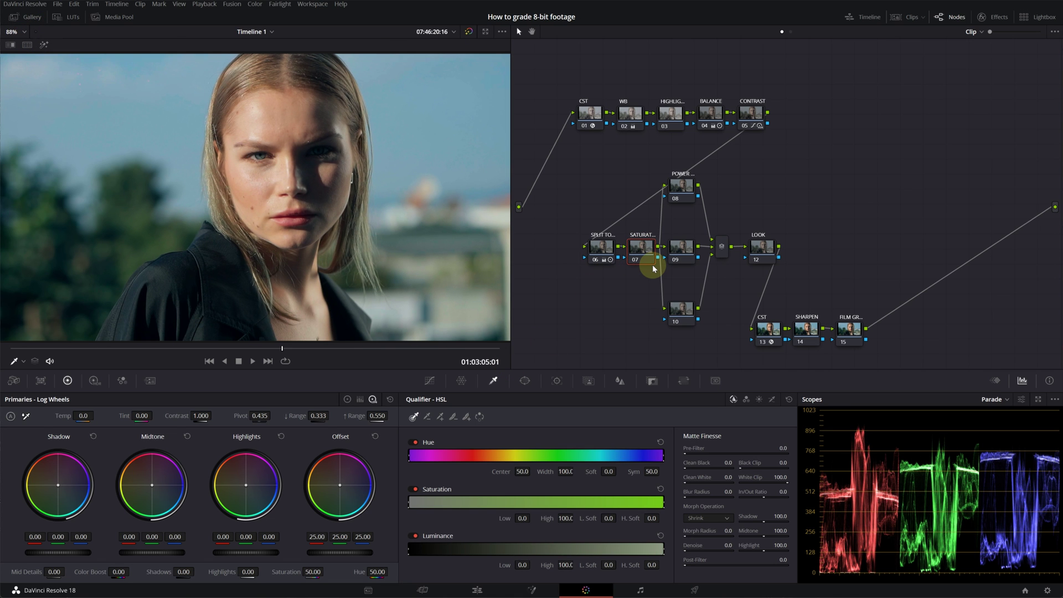
pyautogui.rightClick(642, 252)
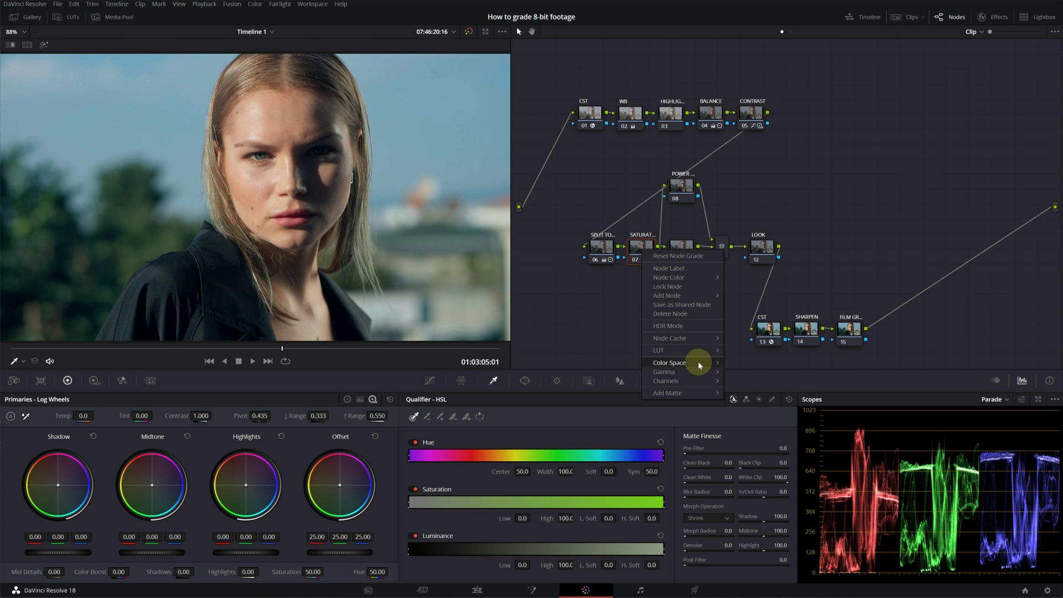
pyautogui.moveTo(697, 361)
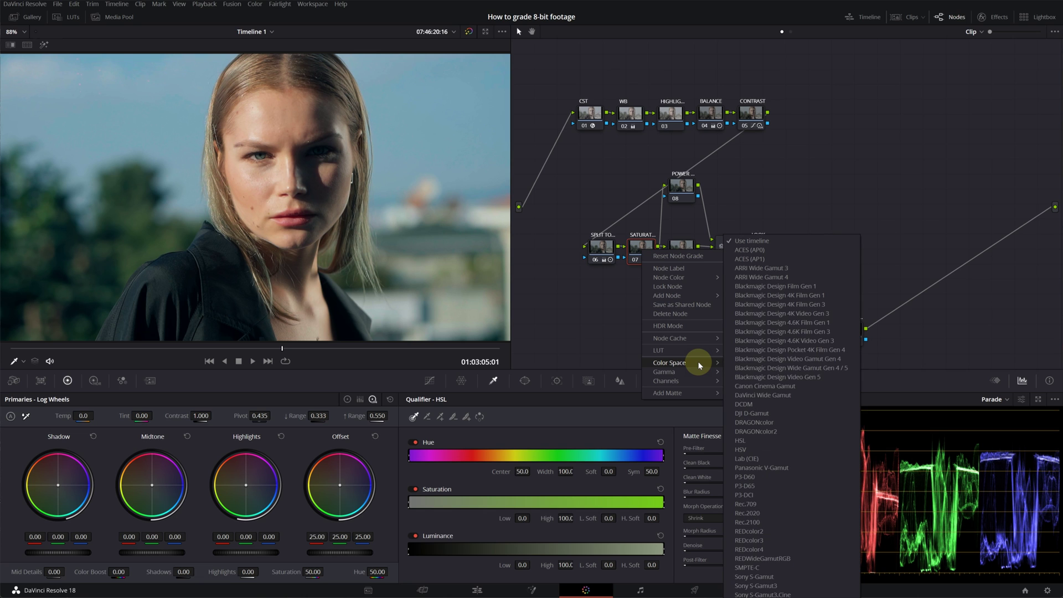
pyautogui.click(754, 444)
pyautogui.rightClick(643, 256)
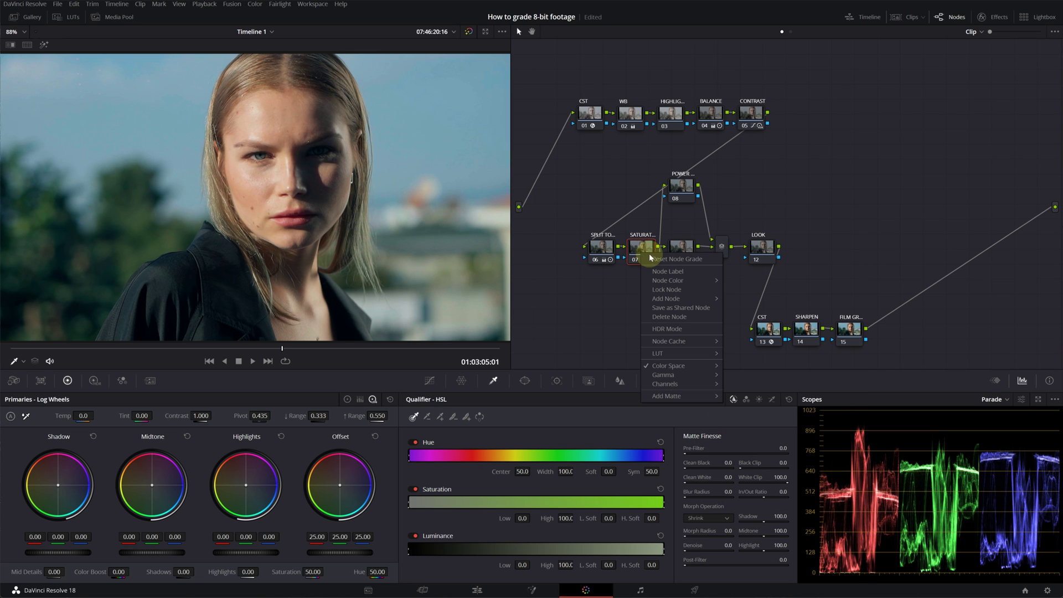
pyautogui.click(744, 384)
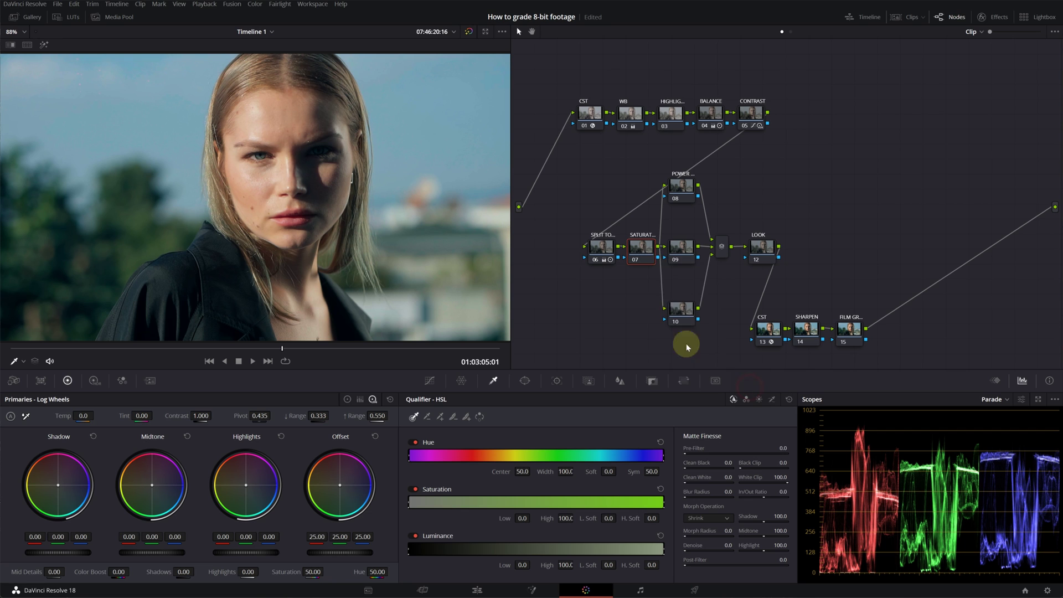
pyautogui.rightClick(640, 255)
pyautogui.moveTo(689, 383)
pyautogui.click(732, 401)
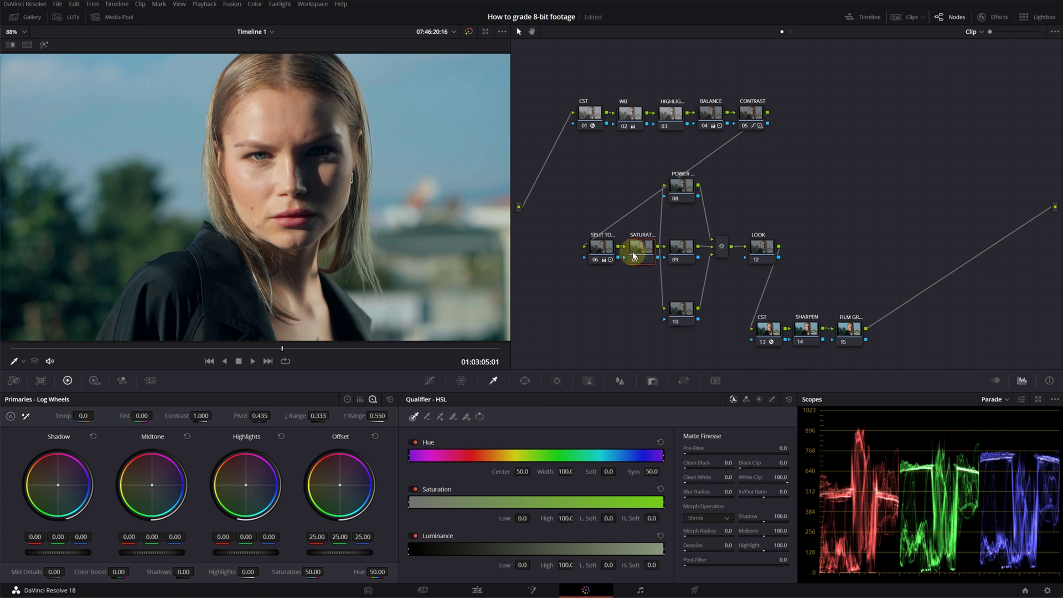
# - On the lift/gamma/gain wheels, raise Gain and nudge Gamma and Lift up to 0.01
pyautogui.click(347, 399)
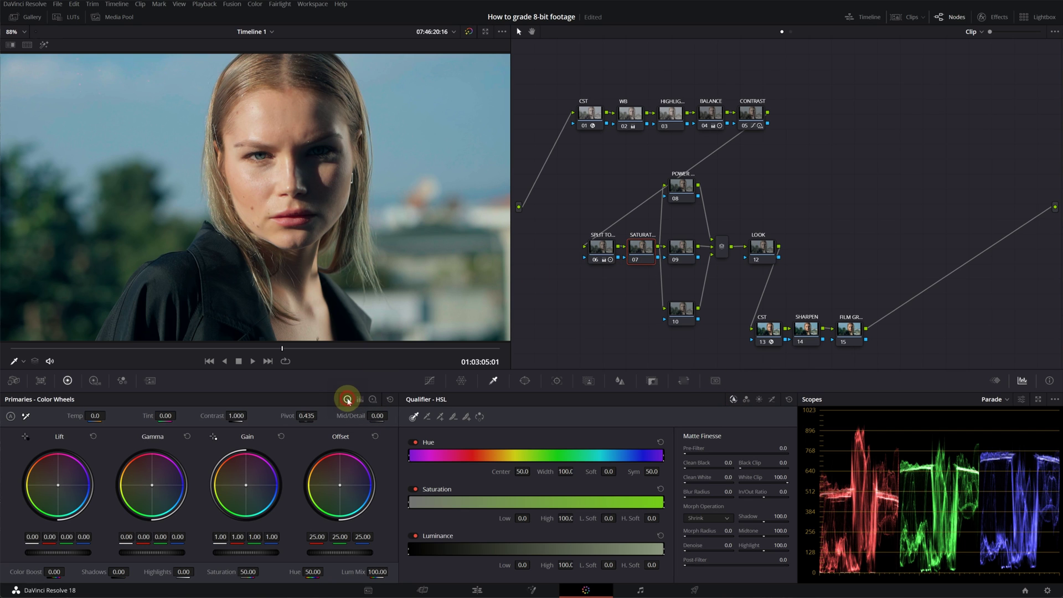
pyautogui.moveTo(253, 550); pyautogui.dragTo(314, 561)
pyautogui.moveTo(293, 526); pyautogui.dragTo(359, 530)
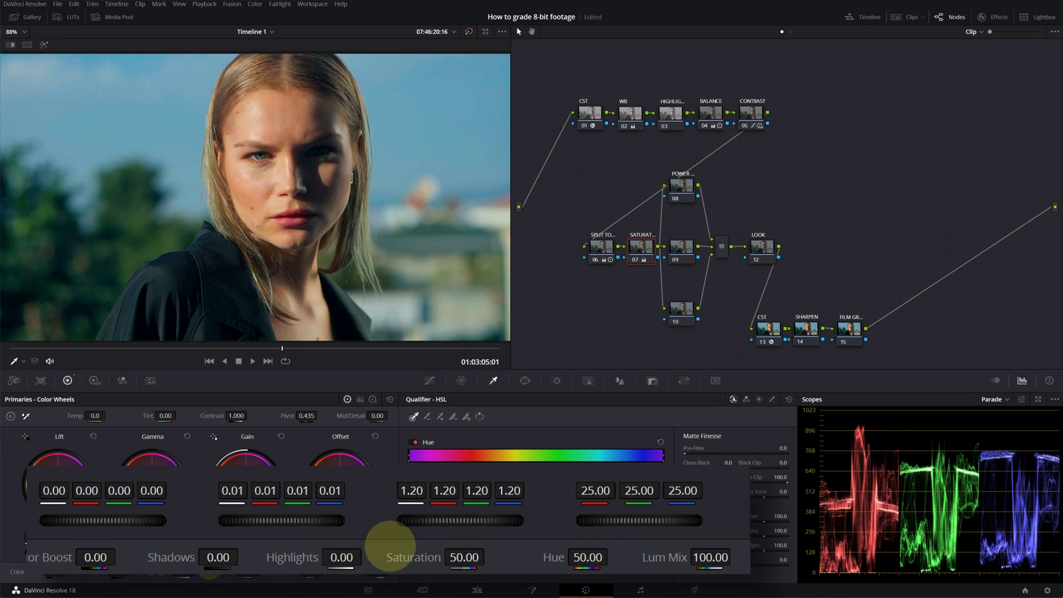
pyautogui.moveTo(107, 519); pyautogui.dragTo(133, 525)
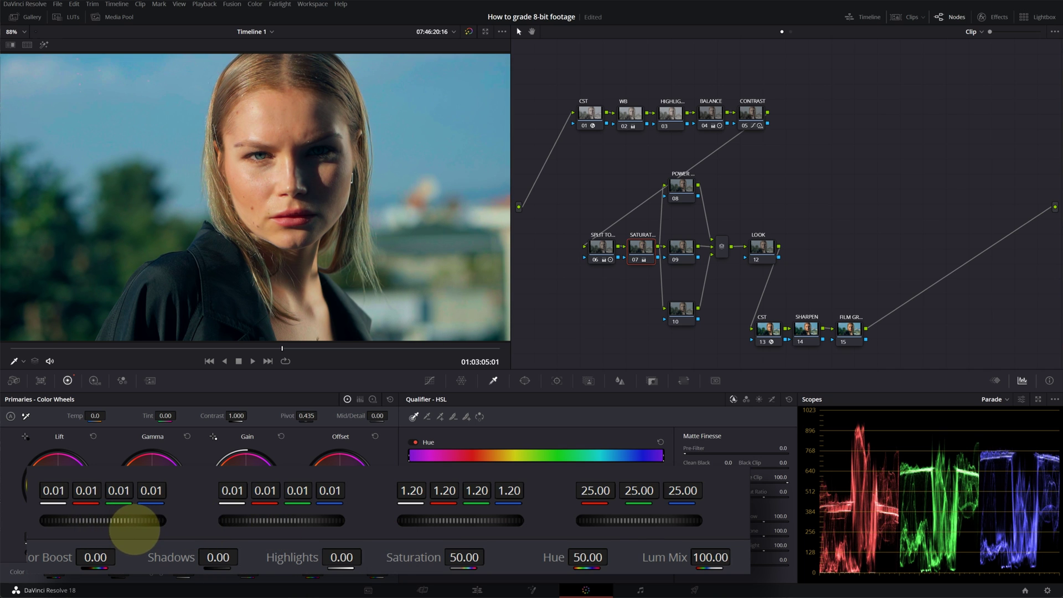
# - Toggle the saturation node off and on to compare before and after
pyautogui.click(636, 261)
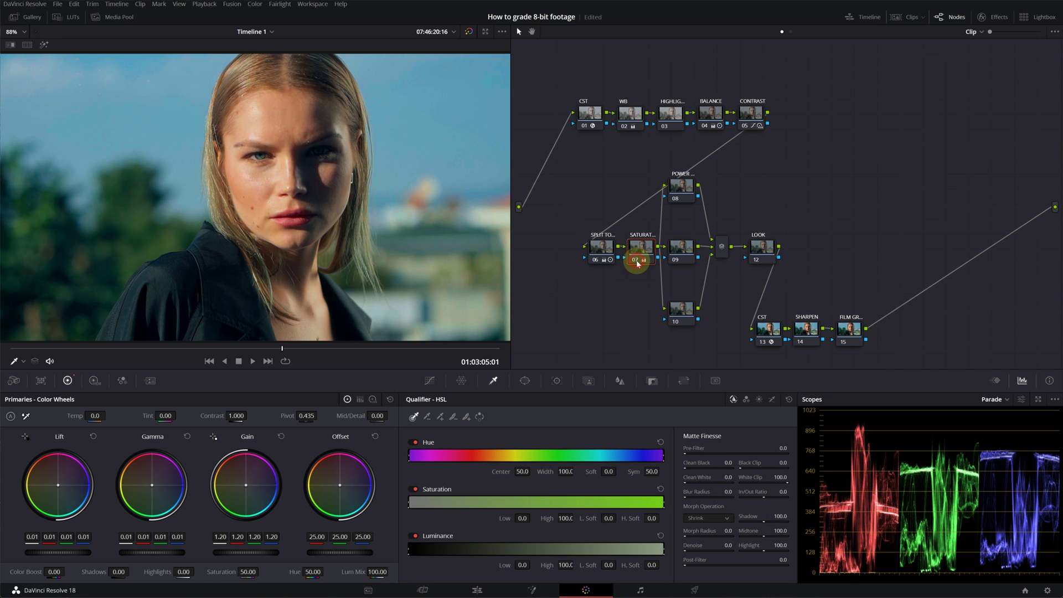
pyautogui.click(636, 261)
pyautogui.click(636, 261)
pyautogui.click(636, 261)
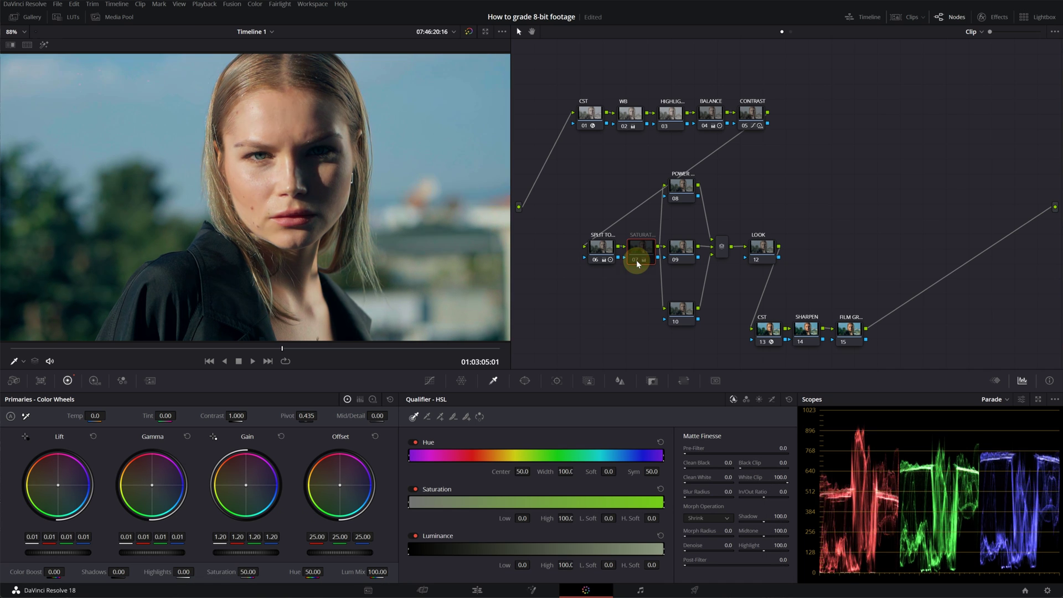
pyautogui.click(636, 261)
# - Add a soft, tall oval circle window over the face on the power window node and raise Offset to 29.25
pyautogui.click(636, 261)
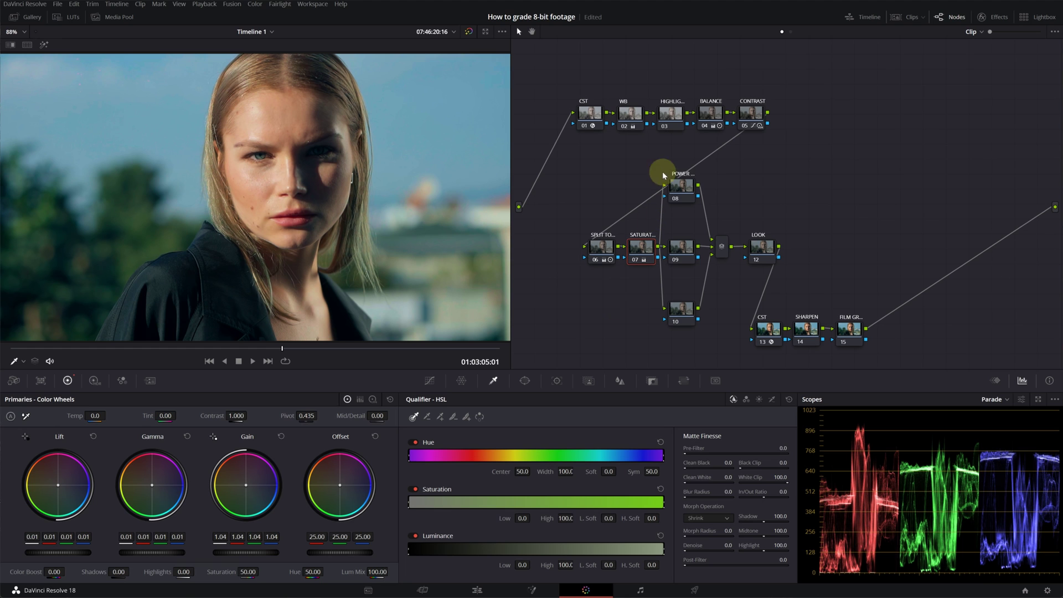
pyautogui.click(681, 185)
pyautogui.click(525, 380)
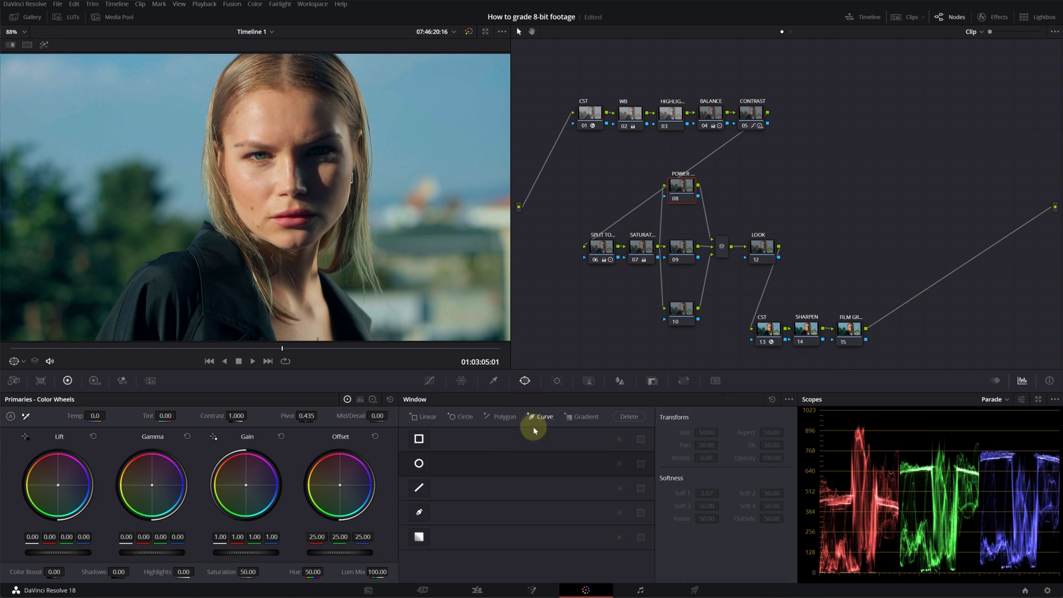
pyautogui.click(419, 462)
pyautogui.moveTo(387, 178); pyautogui.dragTo(297, 57)
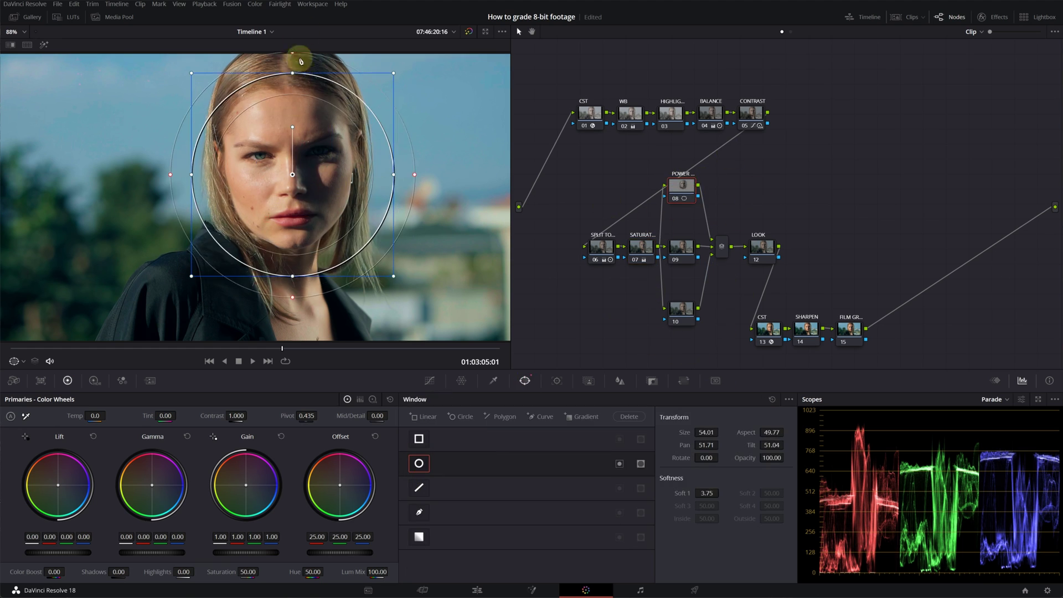
pyautogui.moveTo(439, 180); pyautogui.dragTo(374, 168)
pyautogui.moveTo(290, 260); pyautogui.dragTo(291, 328)
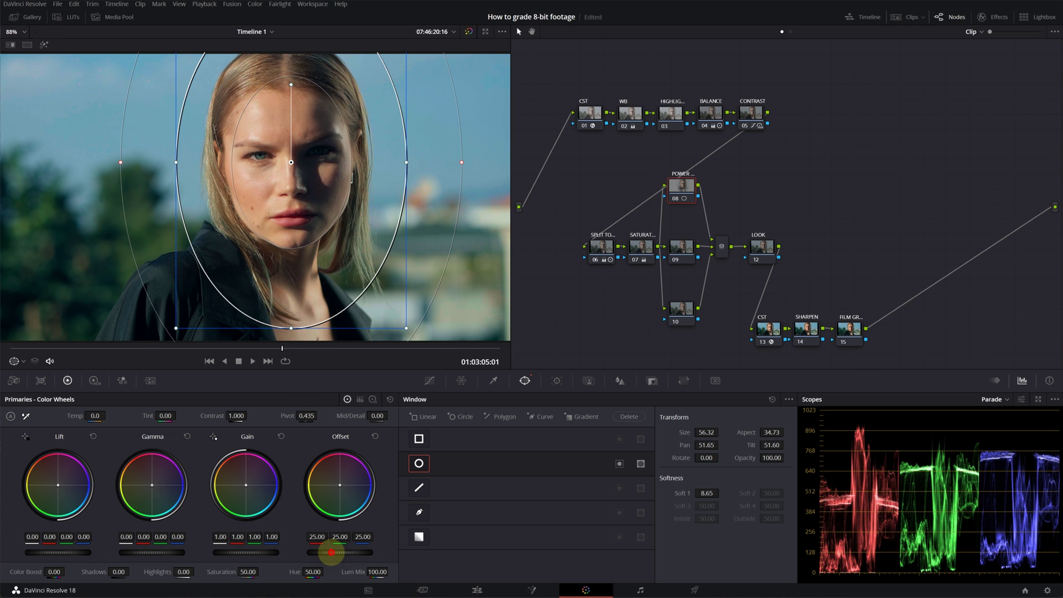
pyautogui.moveTo(339, 553); pyautogui.dragTo(409, 563)
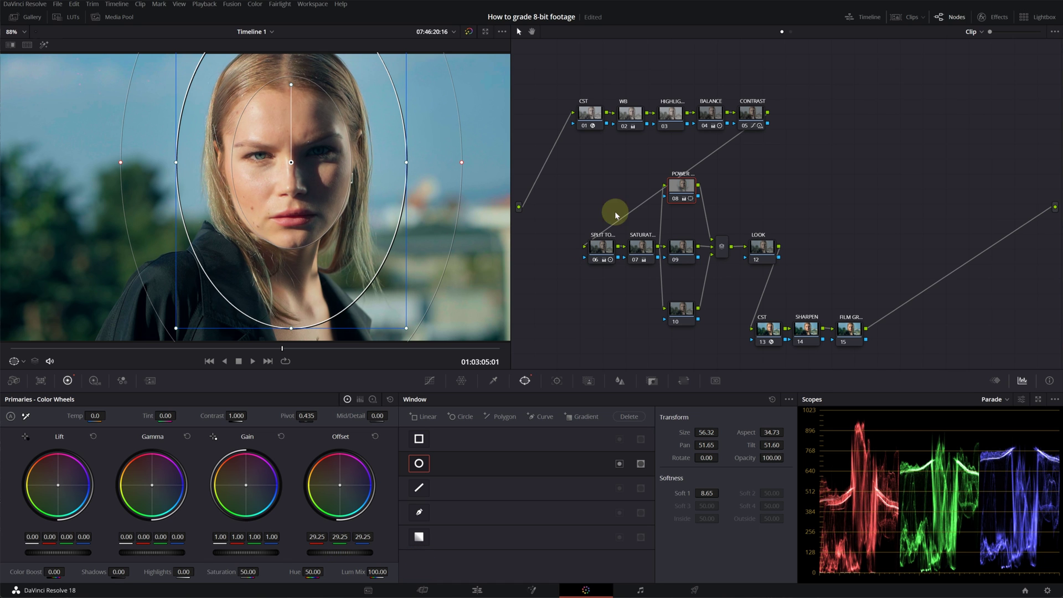
# - Hide the window outline and compare the power window node off and on
pyautogui.click(15, 361)
pyautogui.click(25, 374)
pyautogui.click(673, 198)
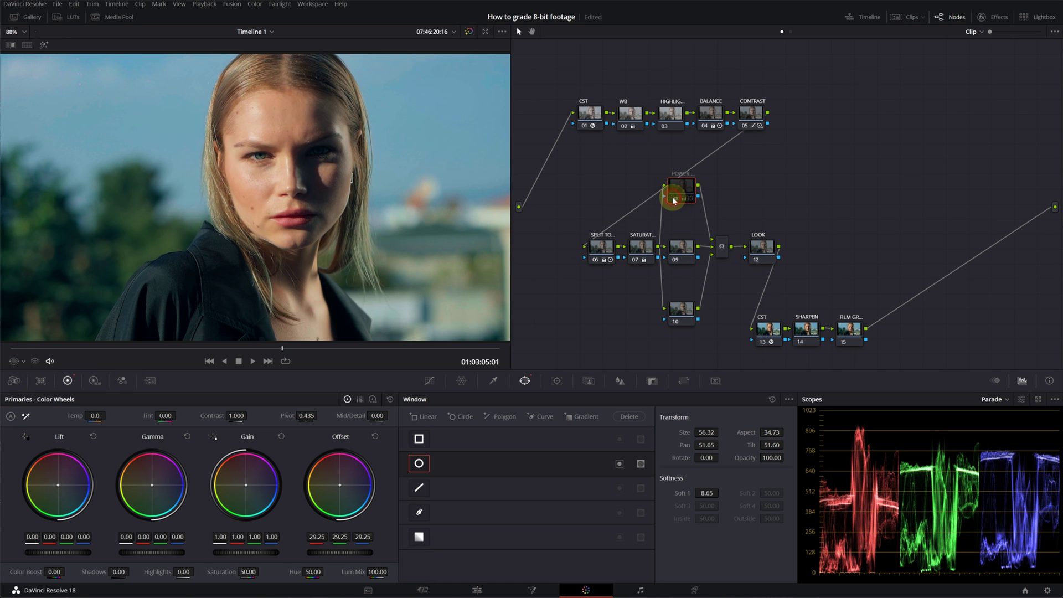
pyautogui.click(672, 197)
pyautogui.click(672, 197)
pyautogui.click(672, 198)
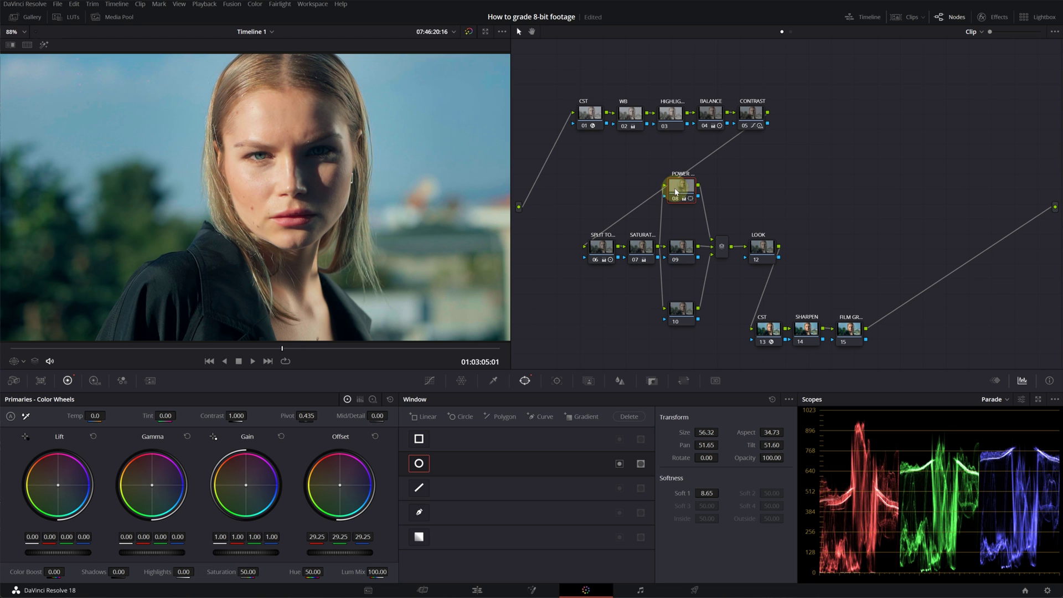
pyautogui.click(751, 113)
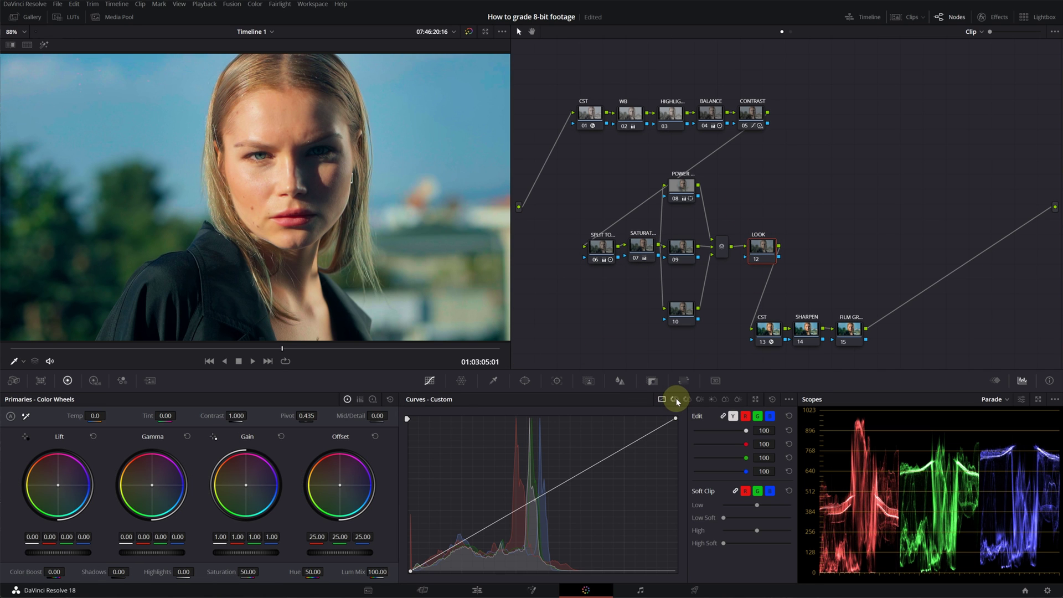
# - Lift saturation of the red hues to 1.14 with a Hue vs Sat point at hue 296.54
pyautogui.click(674, 398)
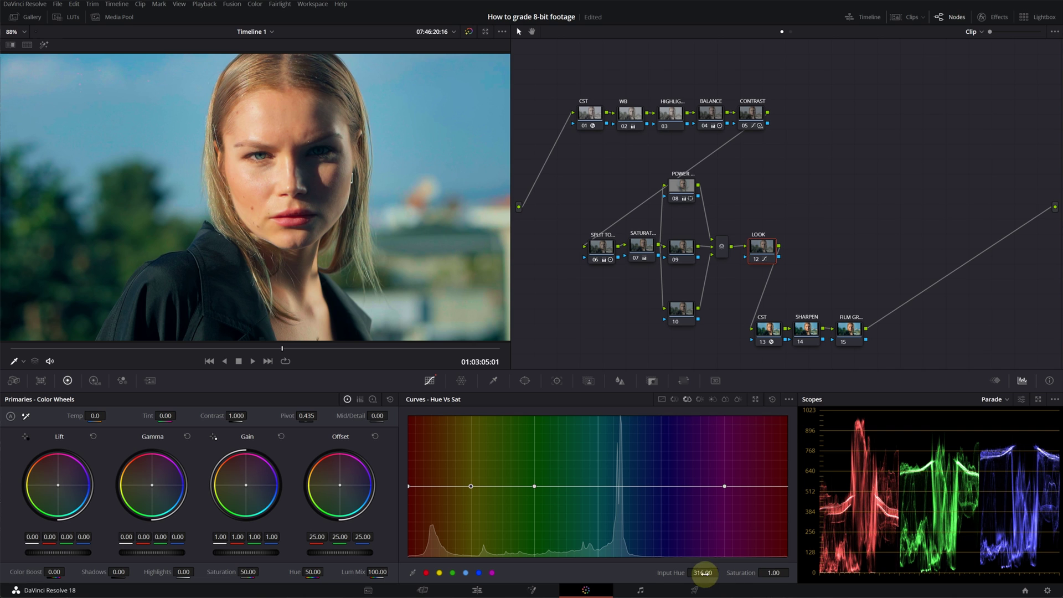
pyautogui.moveTo(703, 574); pyautogui.dragTo(256, 553)
pyautogui.moveTo(542, 285); pyautogui.dragTo(279, 287)
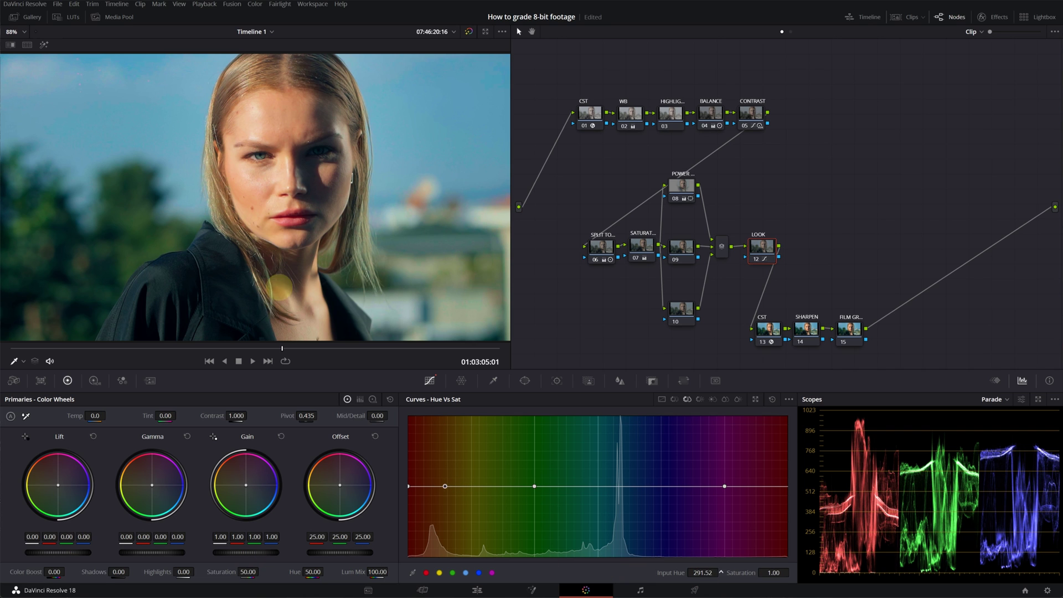
pyautogui.moveTo(392, 305); pyautogui.dragTo(397, 306)
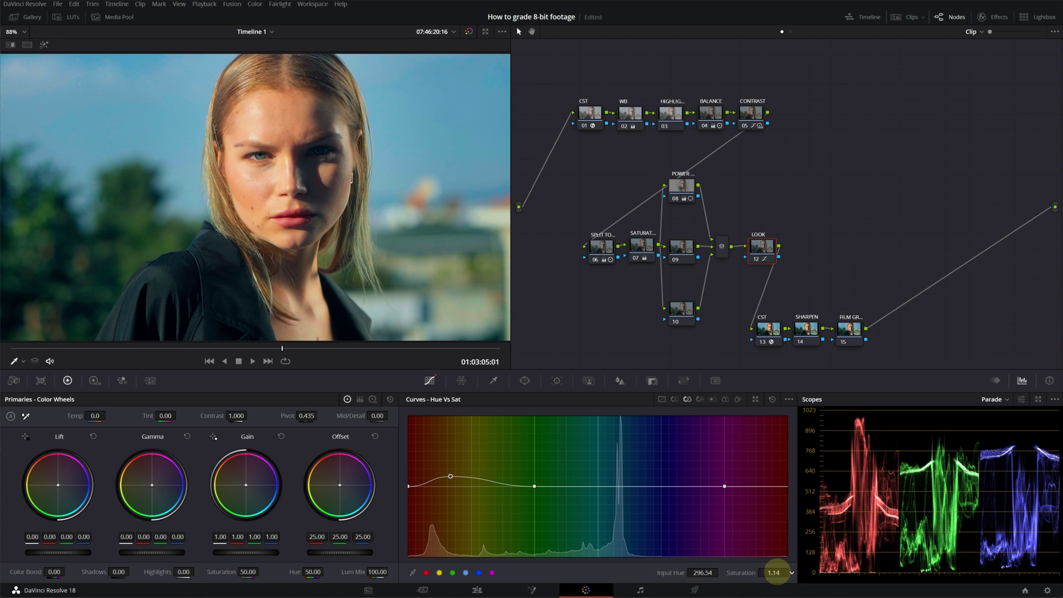
pyautogui.click(675, 399)
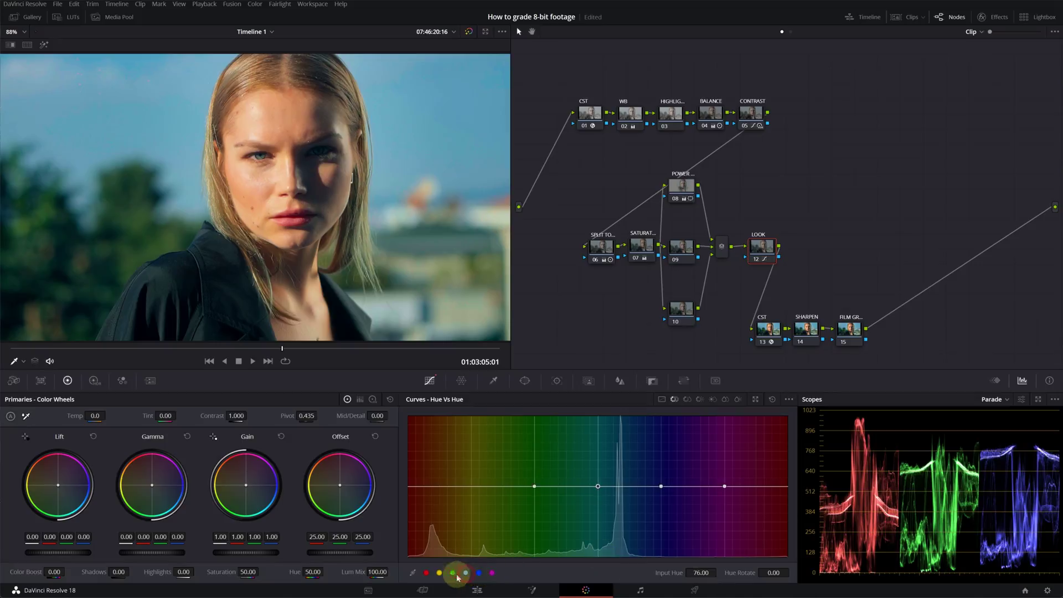
# - Add a Hue vs Hue point rotating the blue sky hues around 96.61 by 19.30, and re-enable the LOOK node
pyautogui.click(440, 574)
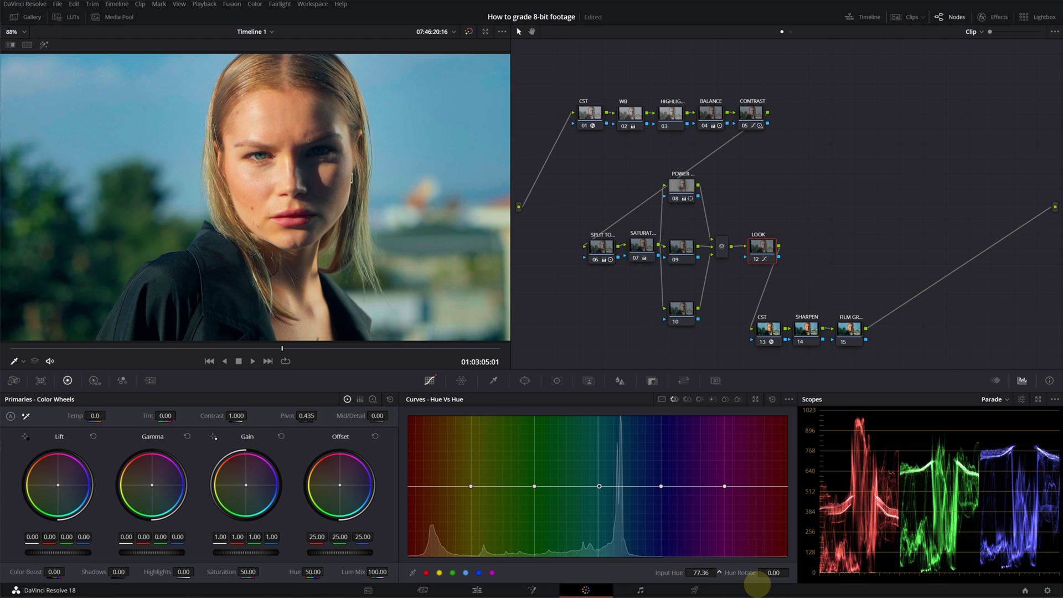
pyautogui.moveTo(699, 573); pyautogui.dragTo(688, 576)
pyautogui.moveTo(766, 574); pyautogui.dragTo(690, 569)
pyautogui.moveTo(862, 591); pyautogui.dragTo(329, 299)
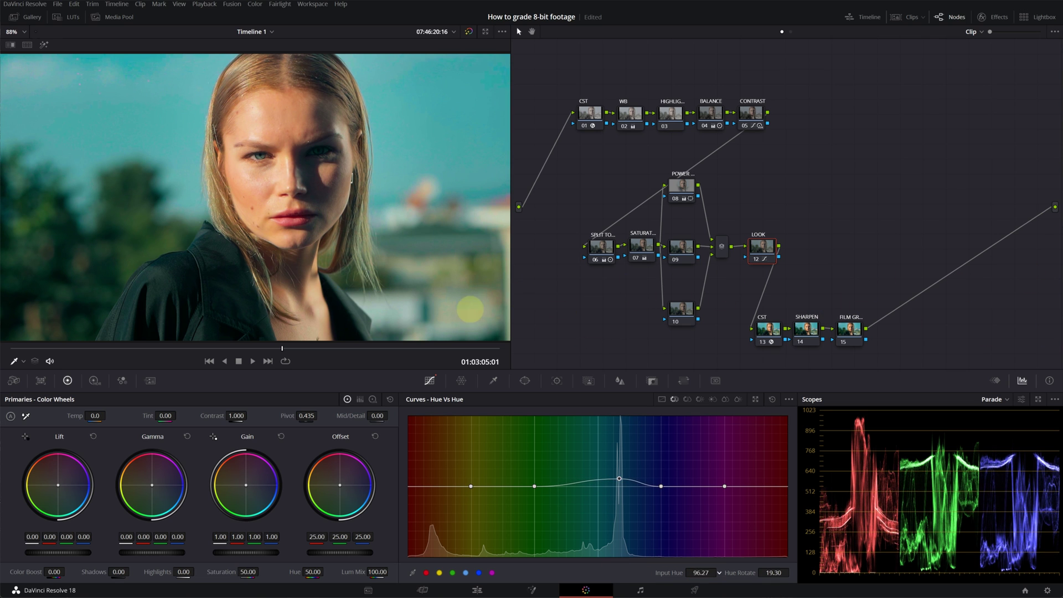
pyautogui.click(756, 260)
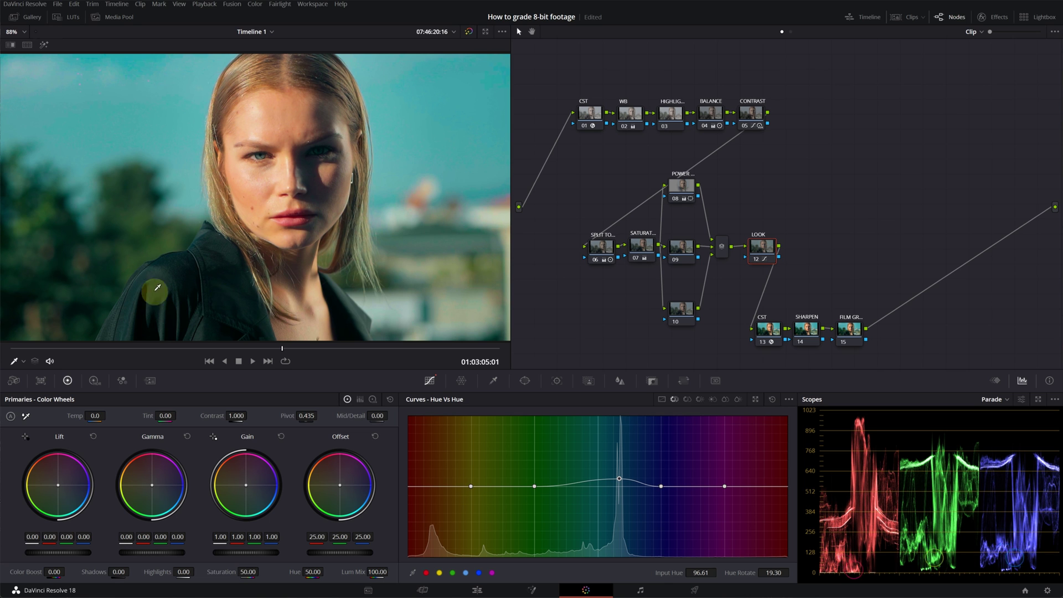
pyautogui.click(601, 248)
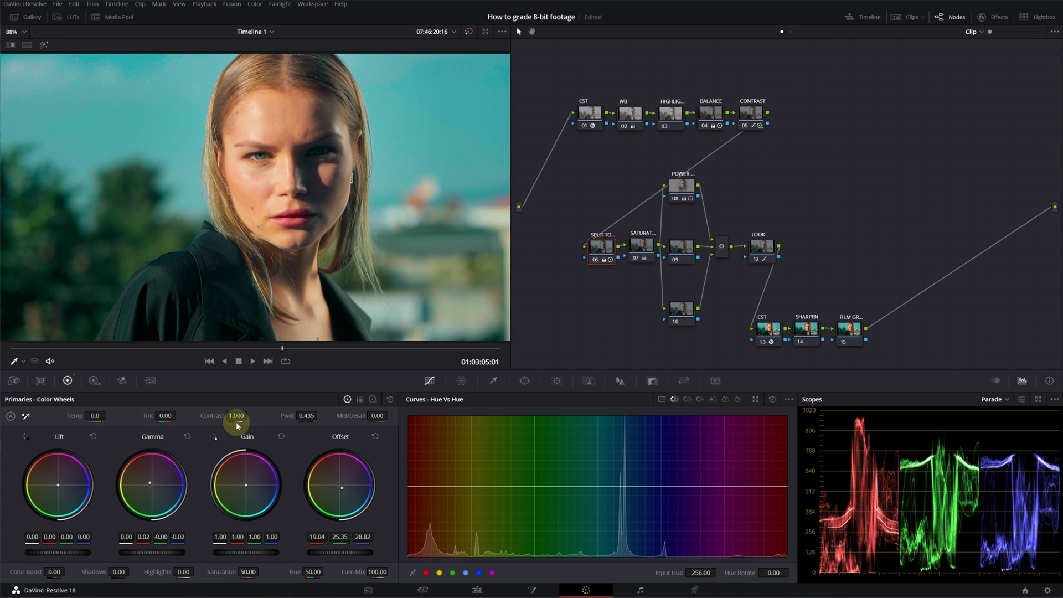
# - Switch node 06 to Log wheels and nudge the shadow balance slightly toward blue
pyautogui.click(372, 399)
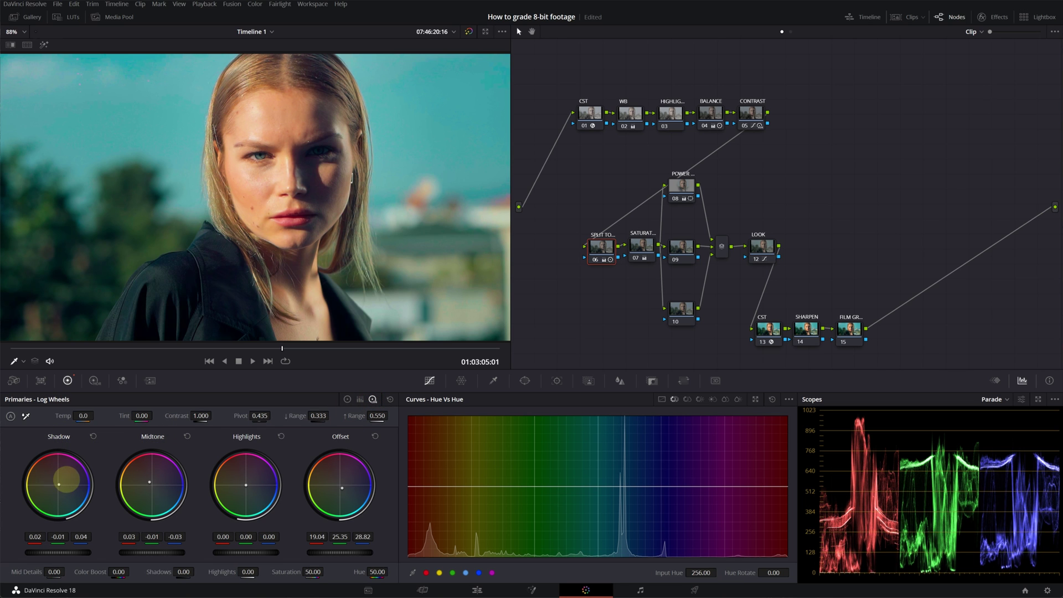
pyautogui.moveTo(57, 480); pyautogui.dragTo(61, 482)
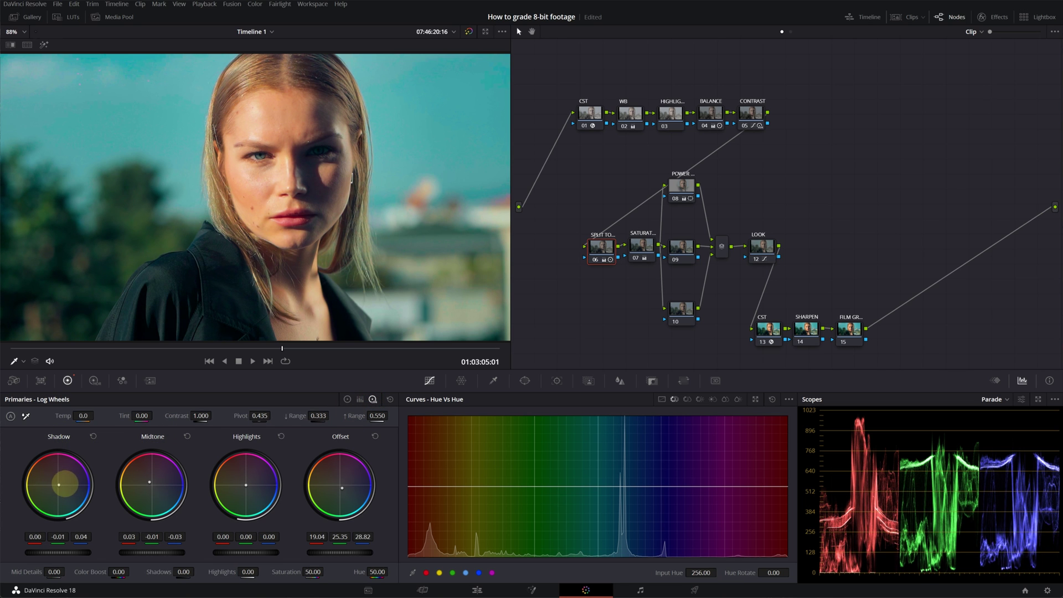
pyautogui.moveTo(602, 261); pyautogui.dragTo(600, 261)
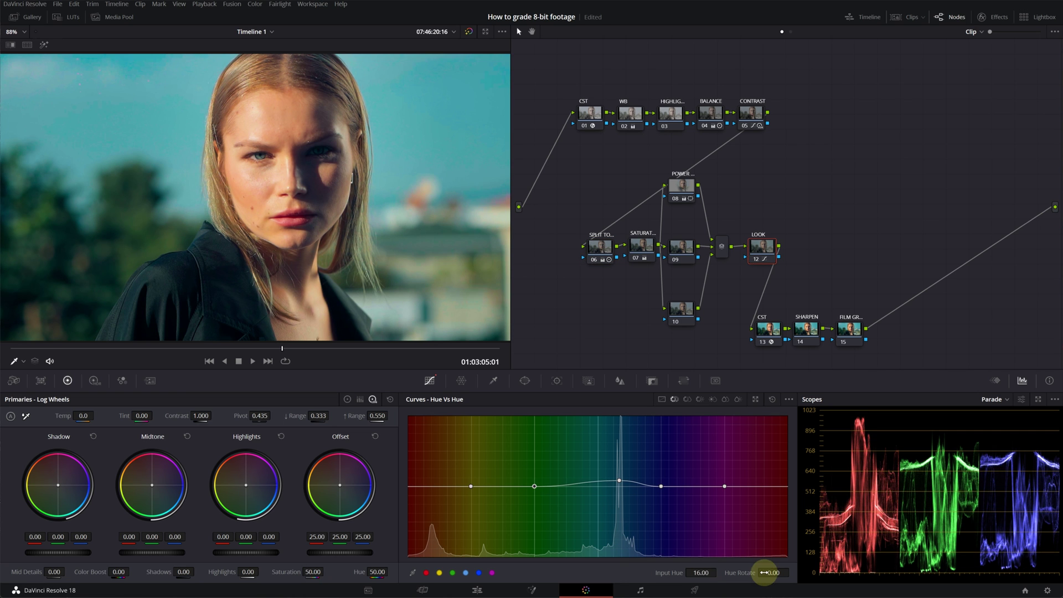
# - Rotate the orange hues at input 15.22 by 14.70 on the LOOK node, comparing it off and on
pyautogui.moveTo(763, 569); pyautogui.dragTo(719, 360)
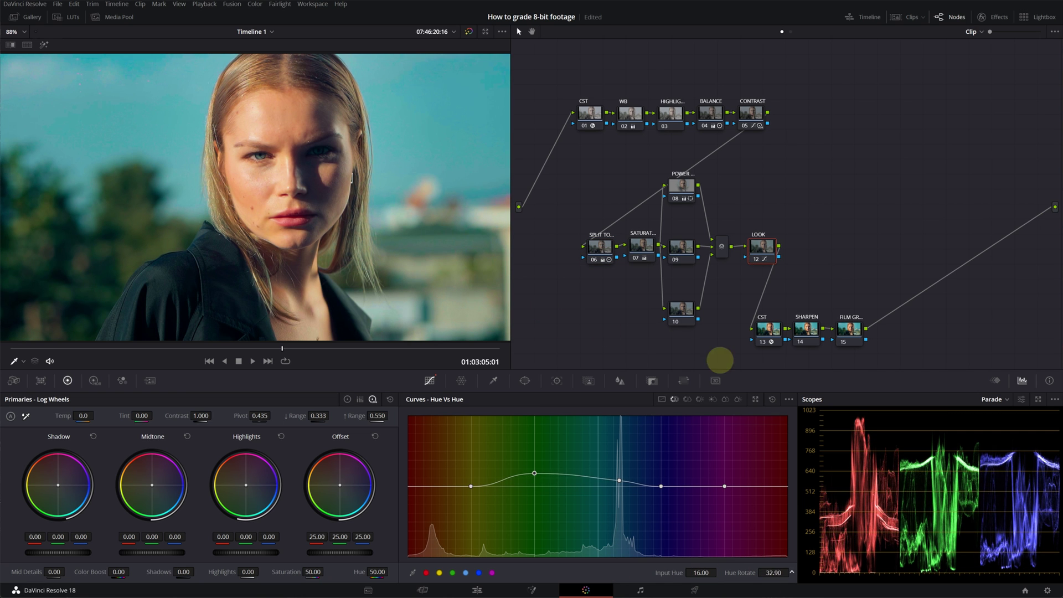
pyautogui.click(756, 261)
pyautogui.click(756, 261)
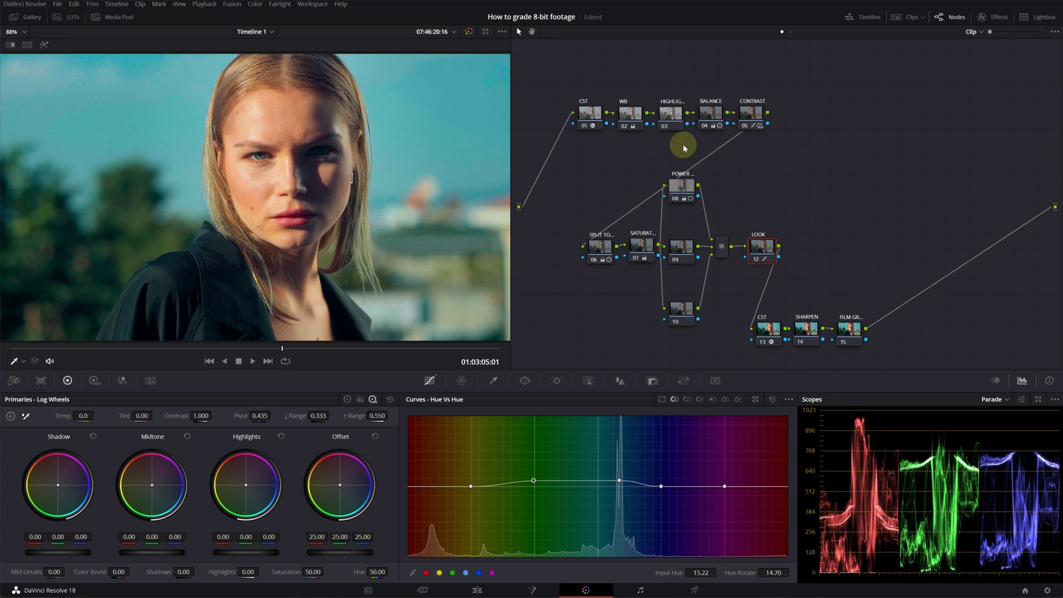
# - On node 03, key only the brightest areas by raising Luminance Low to 64.7
pyautogui.click(670, 114)
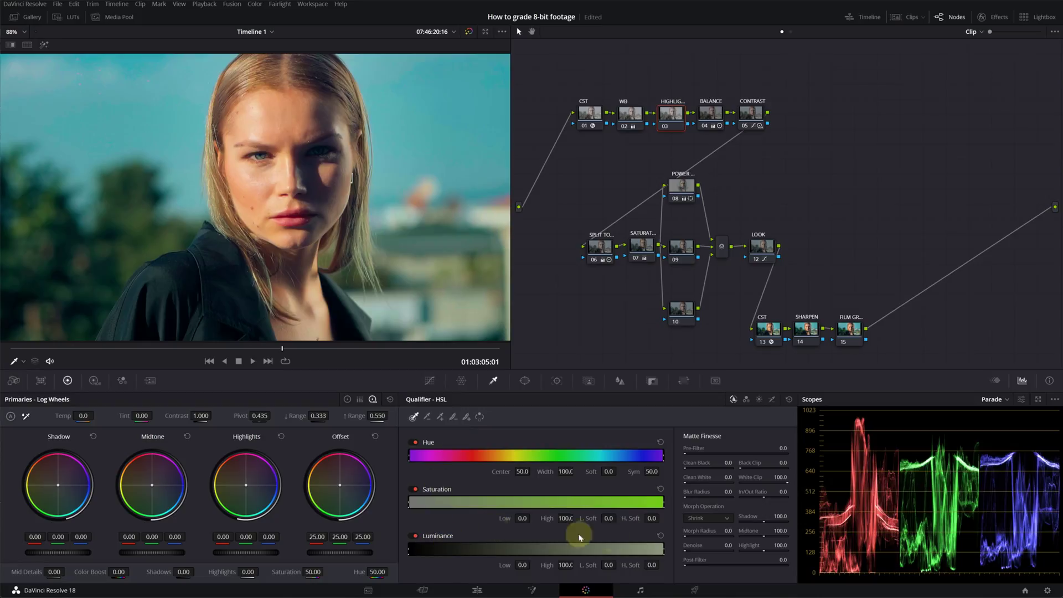
pyautogui.moveTo(515, 565); pyautogui.dragTo(522, 565)
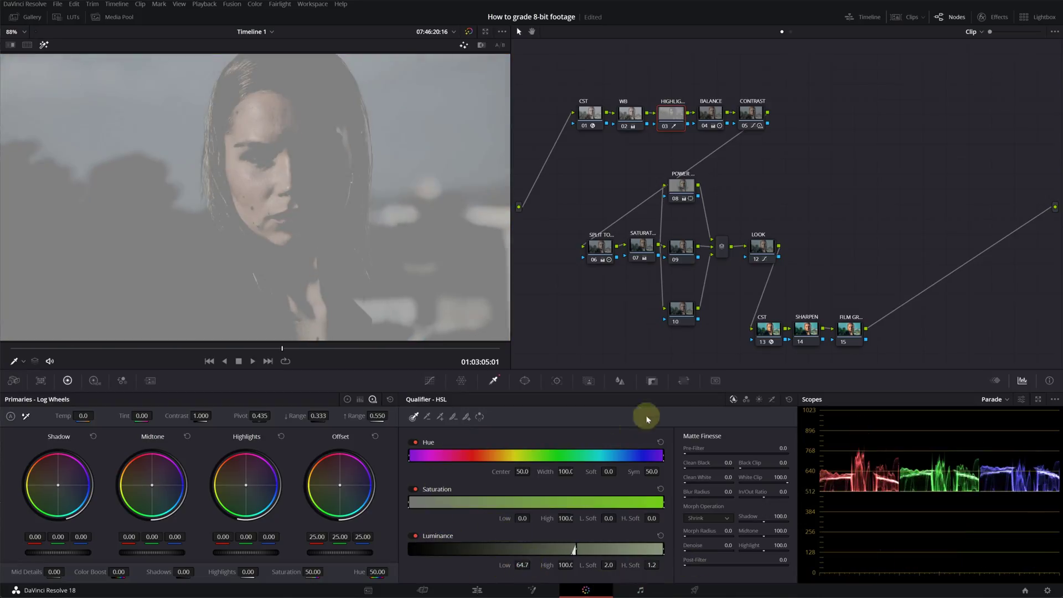
pyautogui.click(44, 45)
pyautogui.click(347, 399)
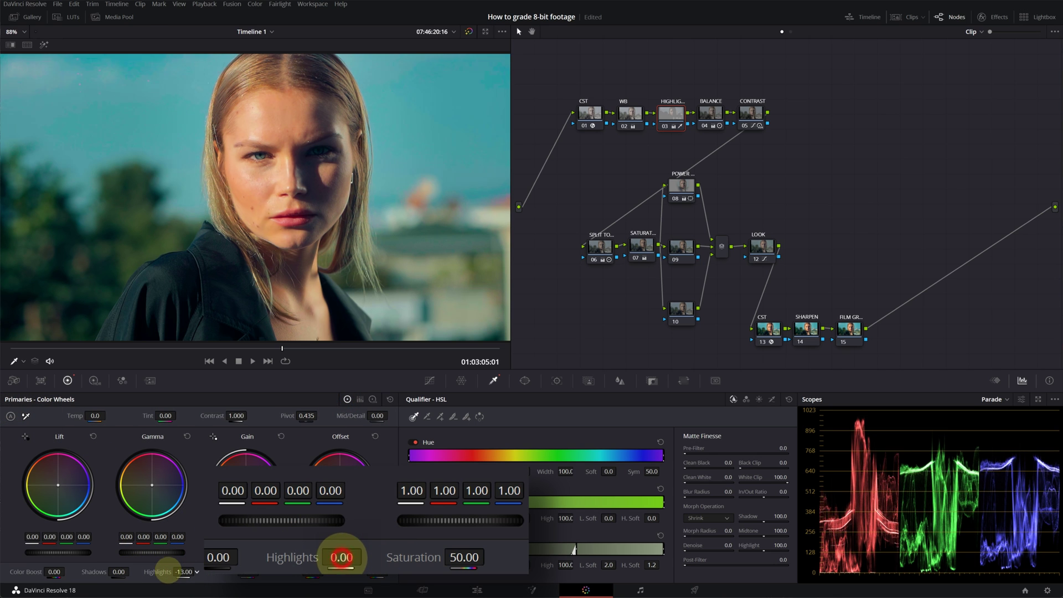
# - Lower the keyed Highlights to −9.50 and toggle node 03 to compare before and after
pyautogui.moveTo(161, 569); pyautogui.dragTo(154, 571)
pyautogui.click(664, 128)
pyautogui.click(665, 128)
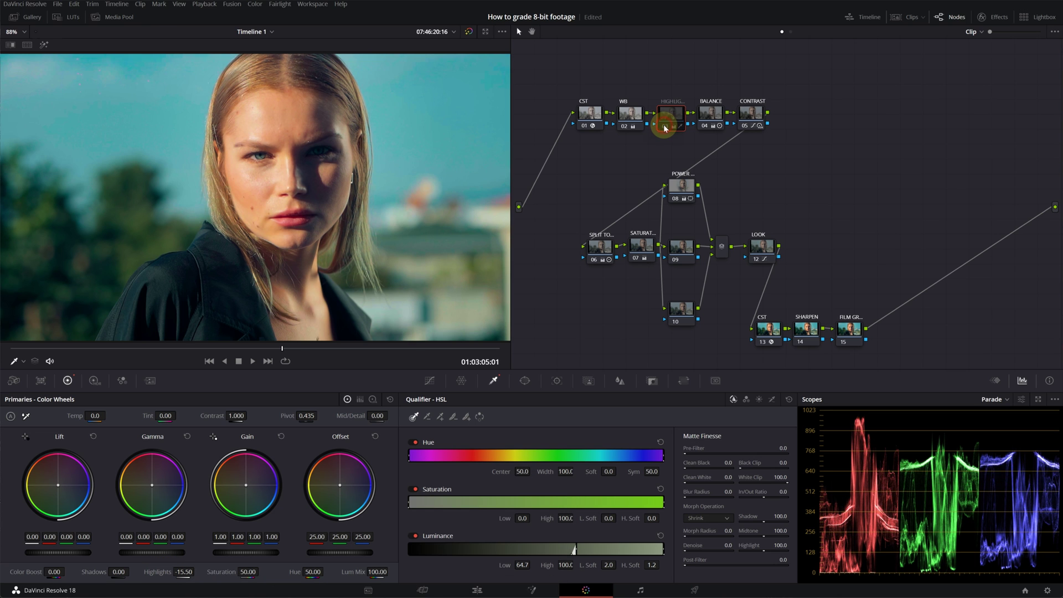
pyautogui.click(665, 128)
pyautogui.click(665, 127)
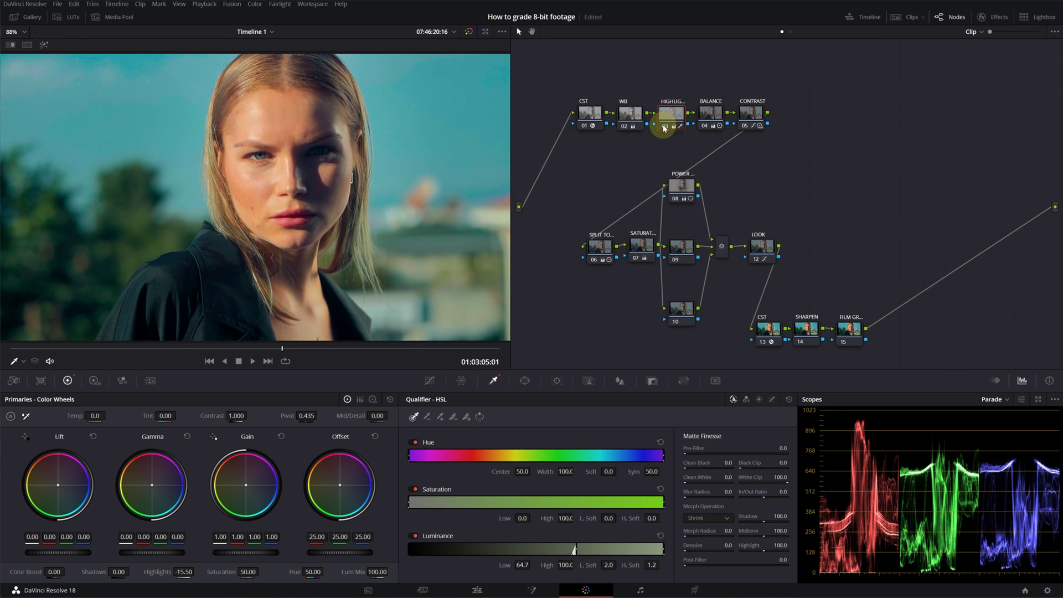
pyautogui.click(664, 128)
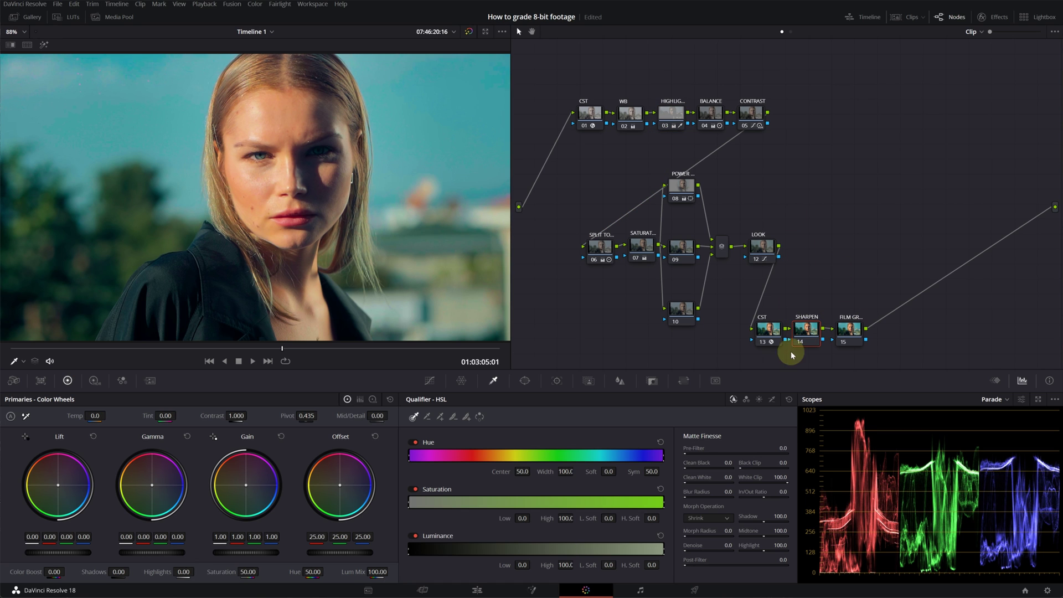
# - Sharpen by lowering the blur Radius to 0.44, then add Film Grain with the 35mm 200T preset
pyautogui.click(621, 381)
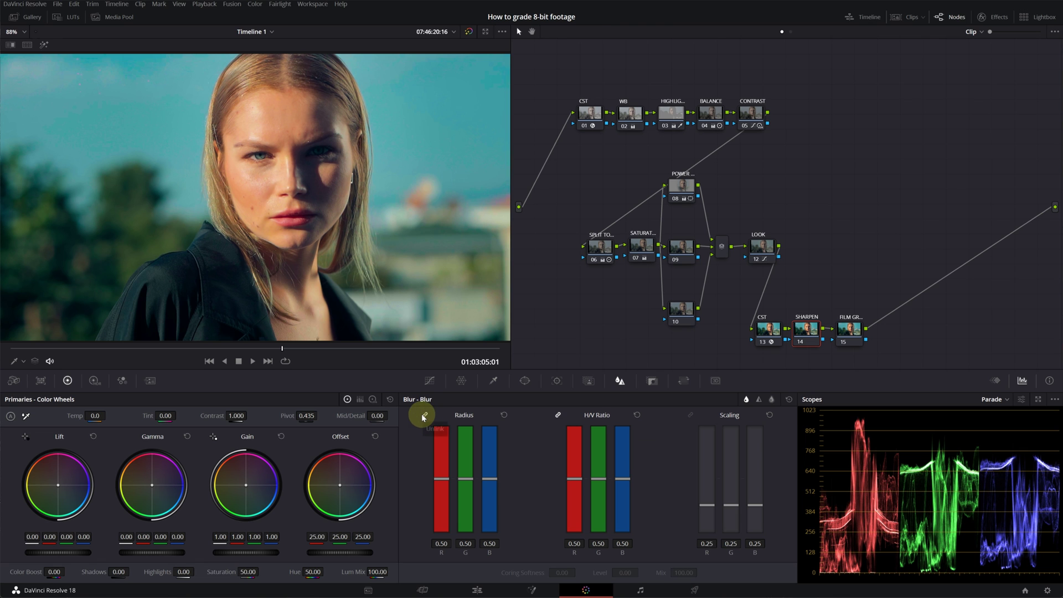
pyautogui.moveTo(486, 478); pyautogui.dragTo(486, 486)
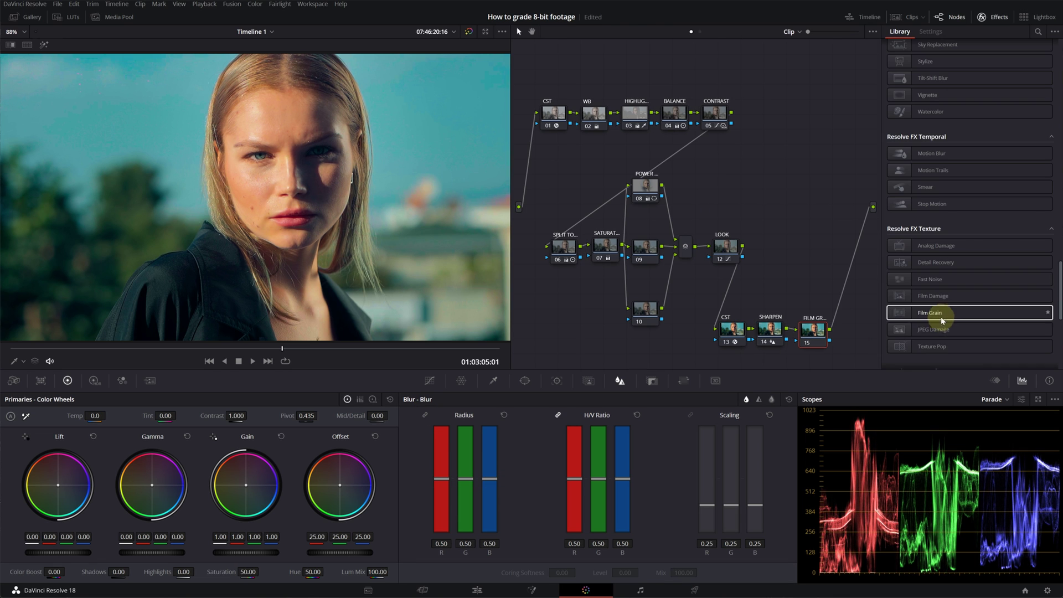
pyautogui.moveTo(937, 316); pyautogui.dragTo(812, 329)
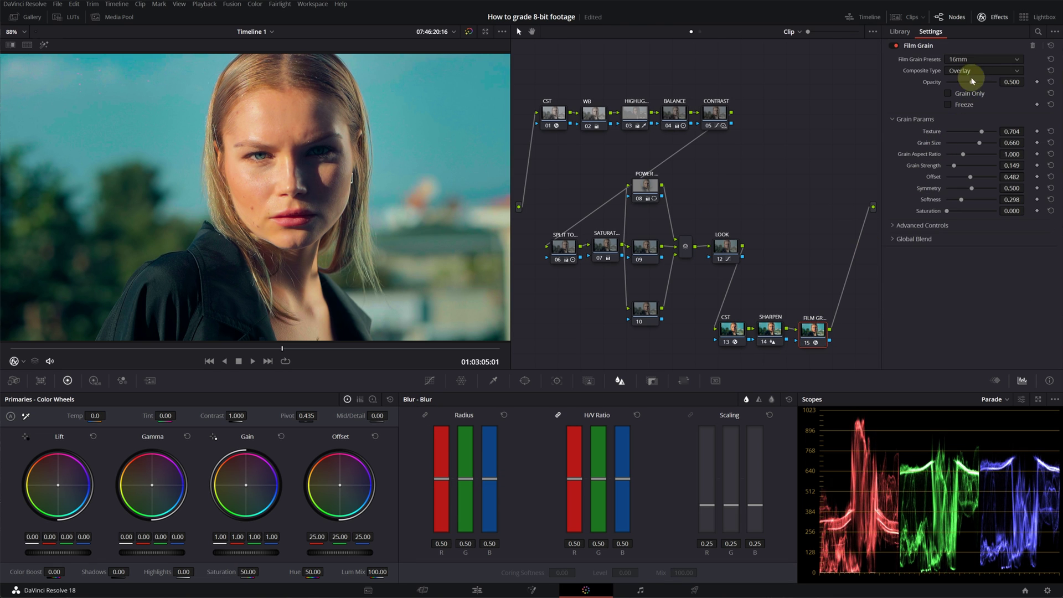
pyautogui.click(972, 60)
pyautogui.click(971, 137)
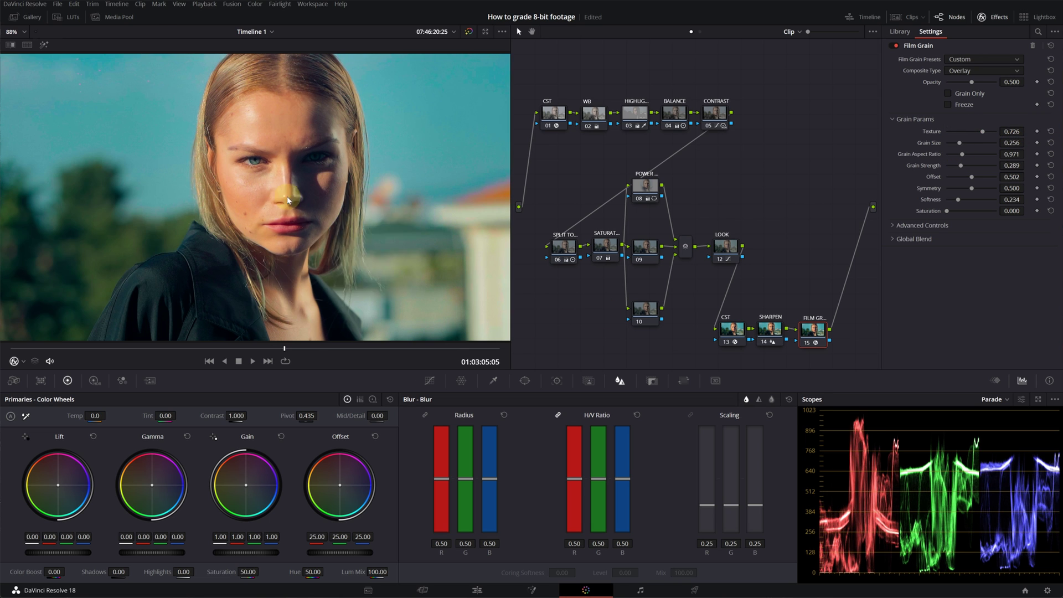
# - Grab a still of the portrait grade, apply it to clip 01, then reselect clip 04
pyautogui.rightClick(276, 199)
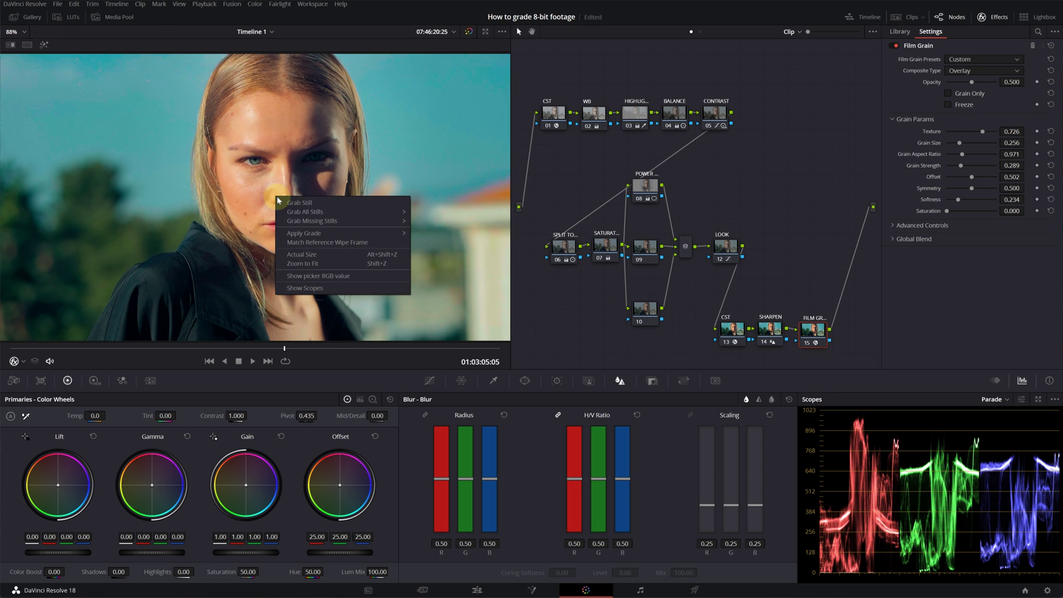
pyautogui.click(293, 203)
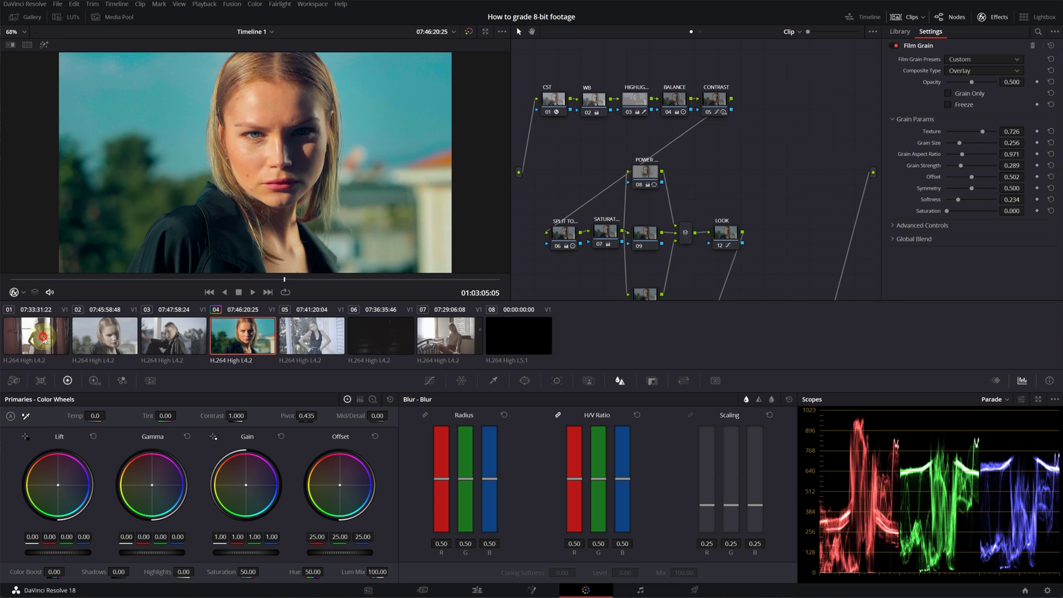
pyautogui.click(44, 339)
pyautogui.click(32, 23)
pyautogui.rightClick(40, 110)
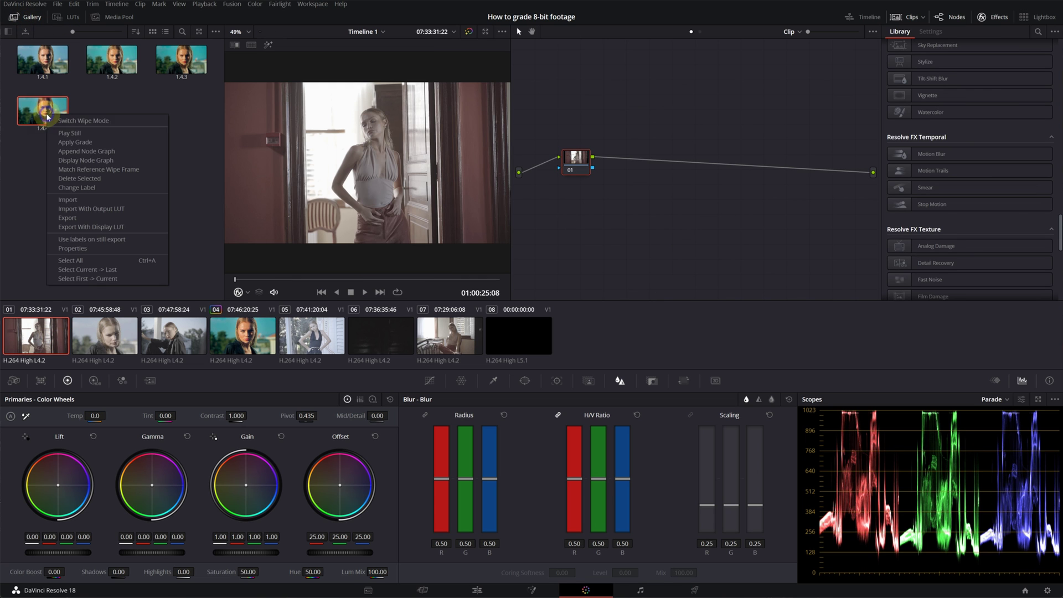
pyautogui.click(59, 143)
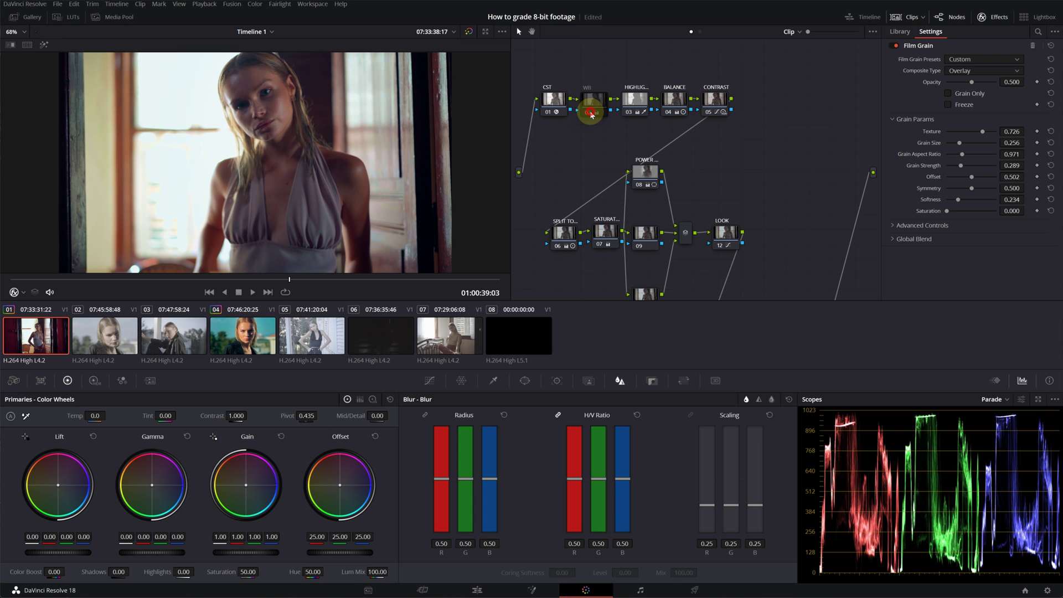
pyautogui.click(591, 114)
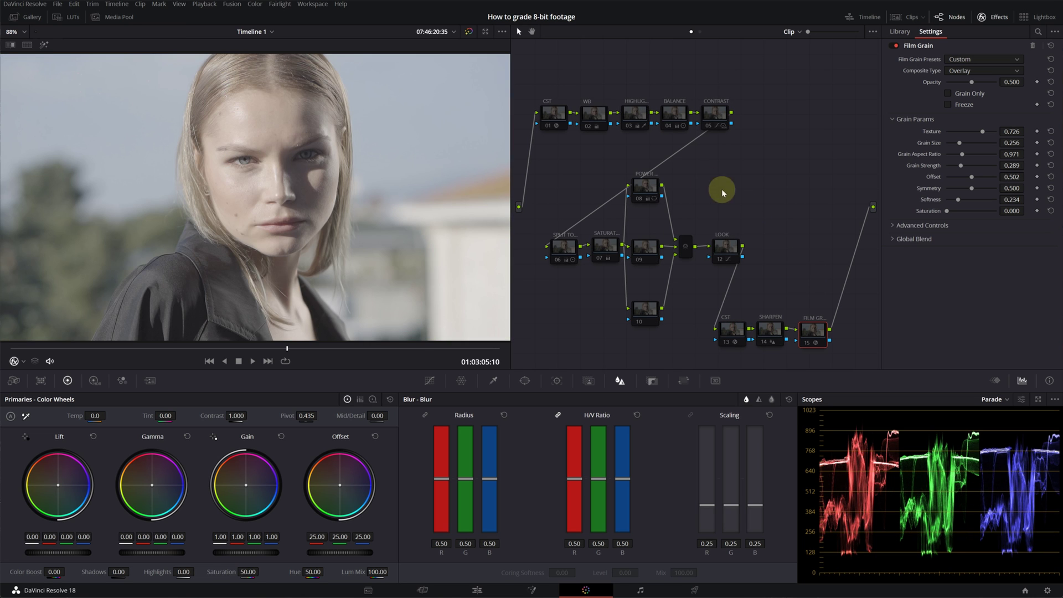
# - Re-enable the CST, CST 13, BALANCE, WB, CONTRAST, 06, 07, 08 and LOOK nodes in turn
pyautogui.click(549, 127)
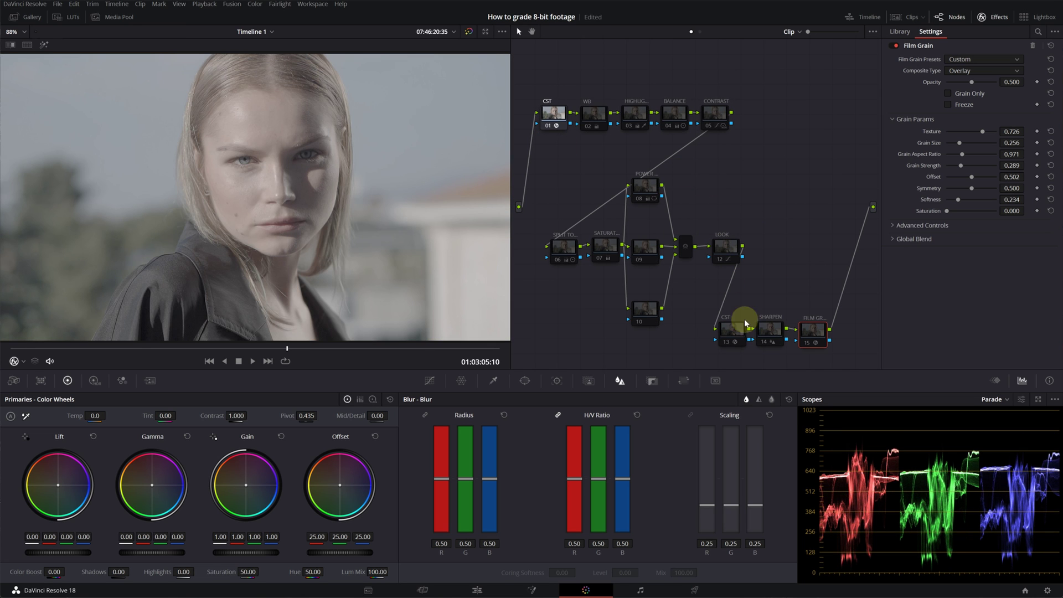
pyautogui.click(726, 344)
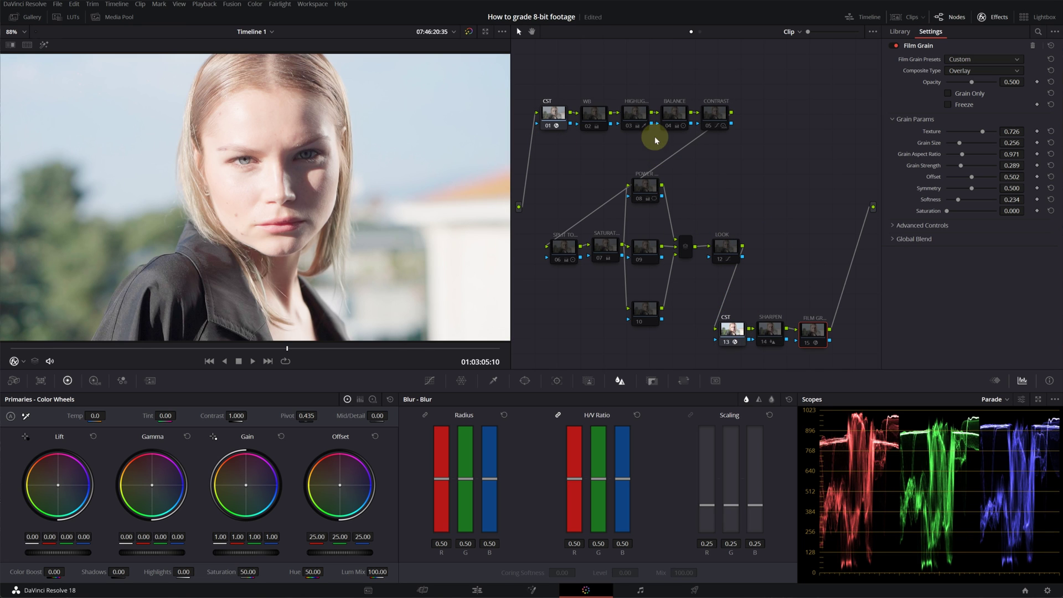
pyautogui.click(668, 127)
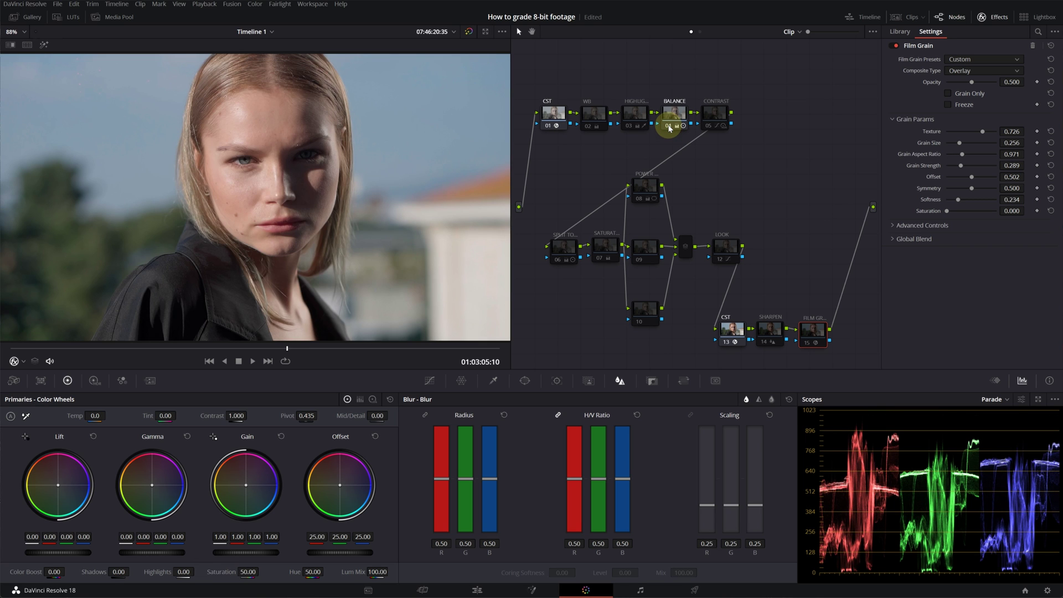
pyautogui.click(588, 127)
pyautogui.click(709, 127)
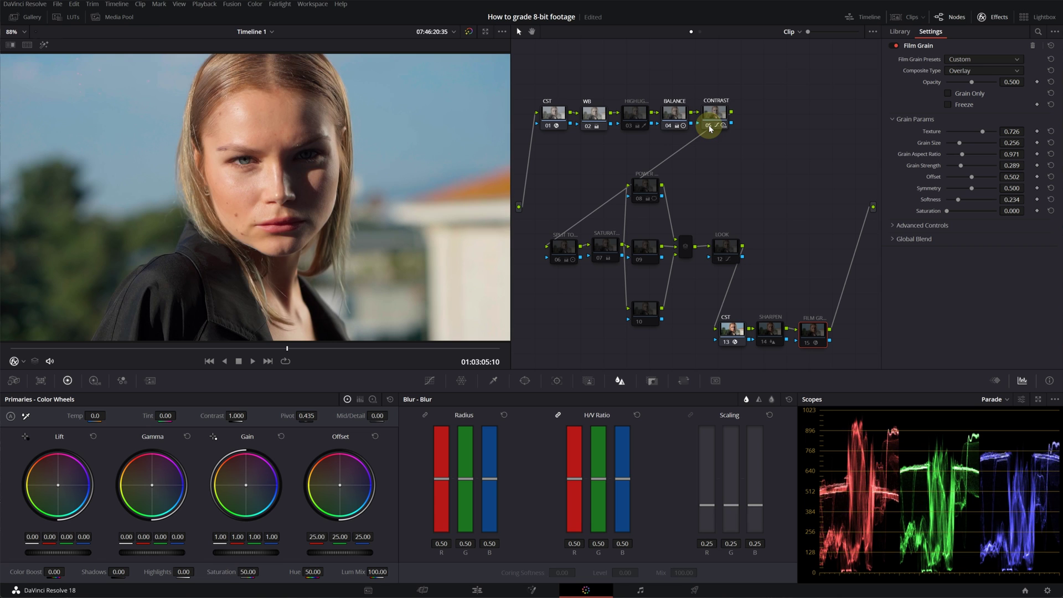
pyautogui.click(557, 260)
pyautogui.click(600, 259)
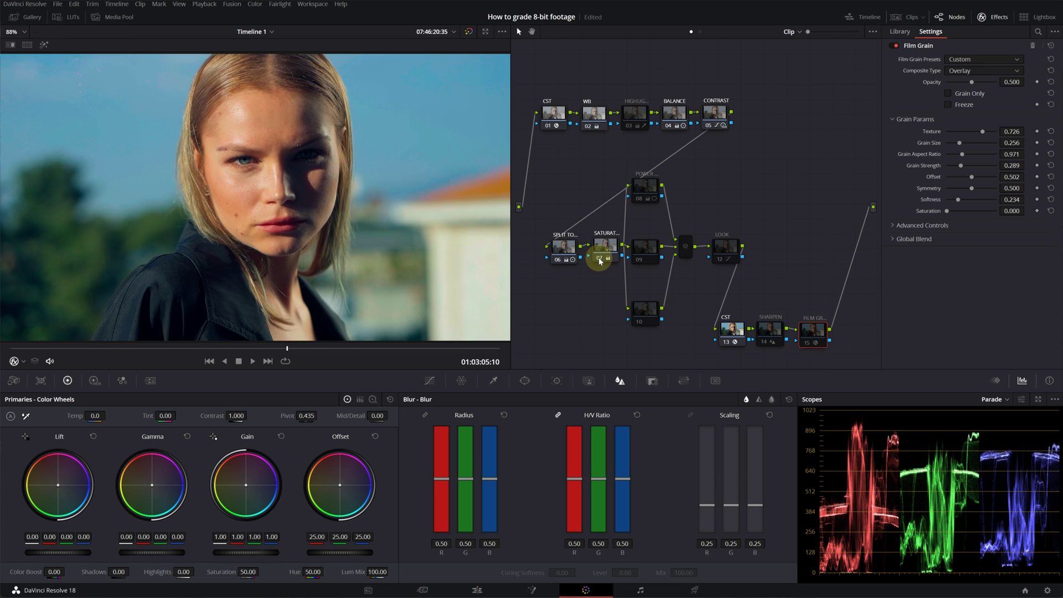
pyautogui.click(640, 200)
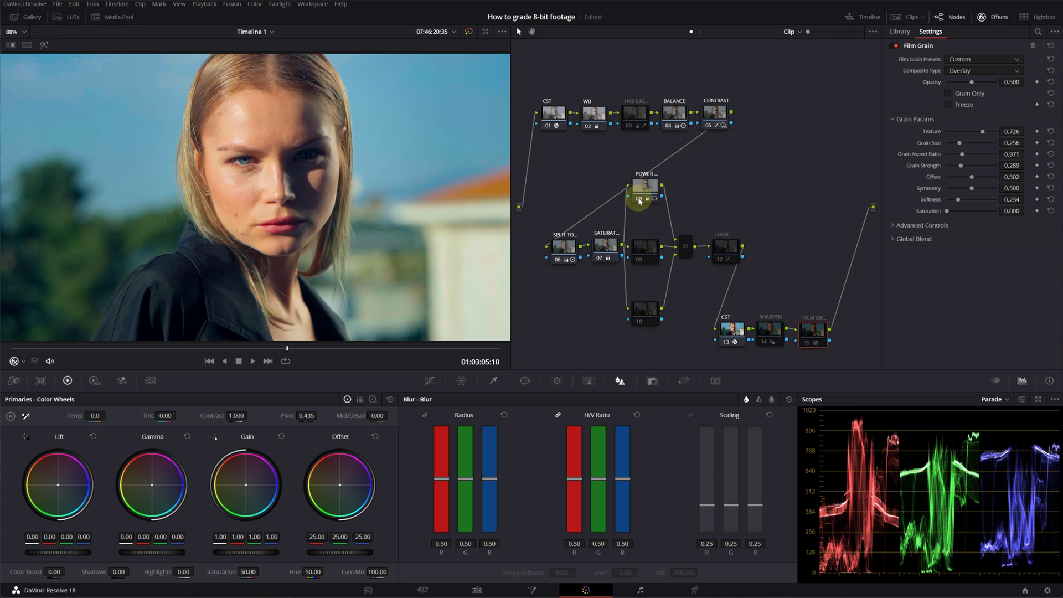
pyautogui.click(720, 259)
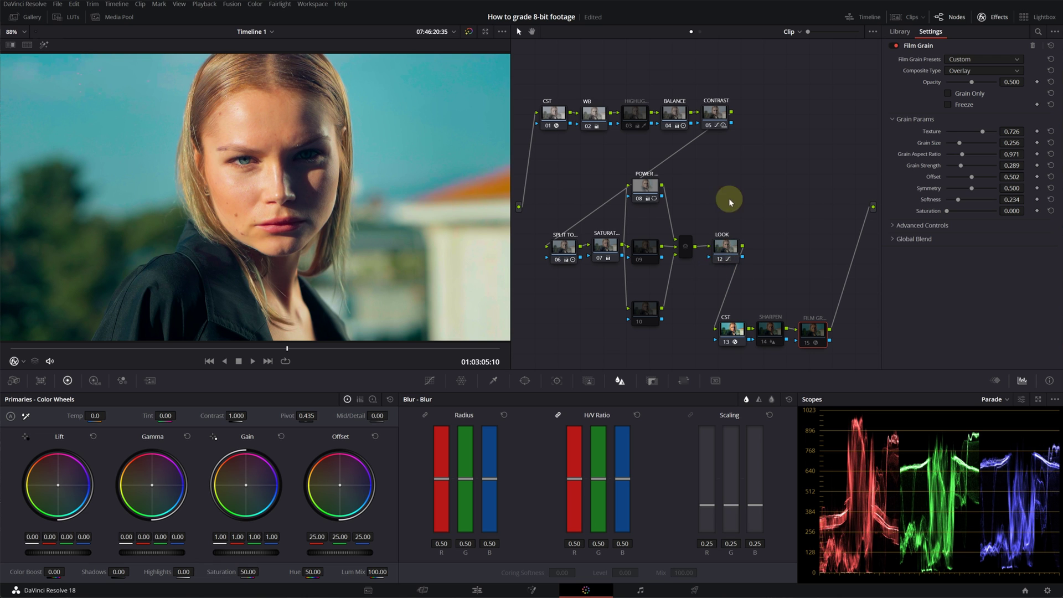
pyautogui.click(724, 246)
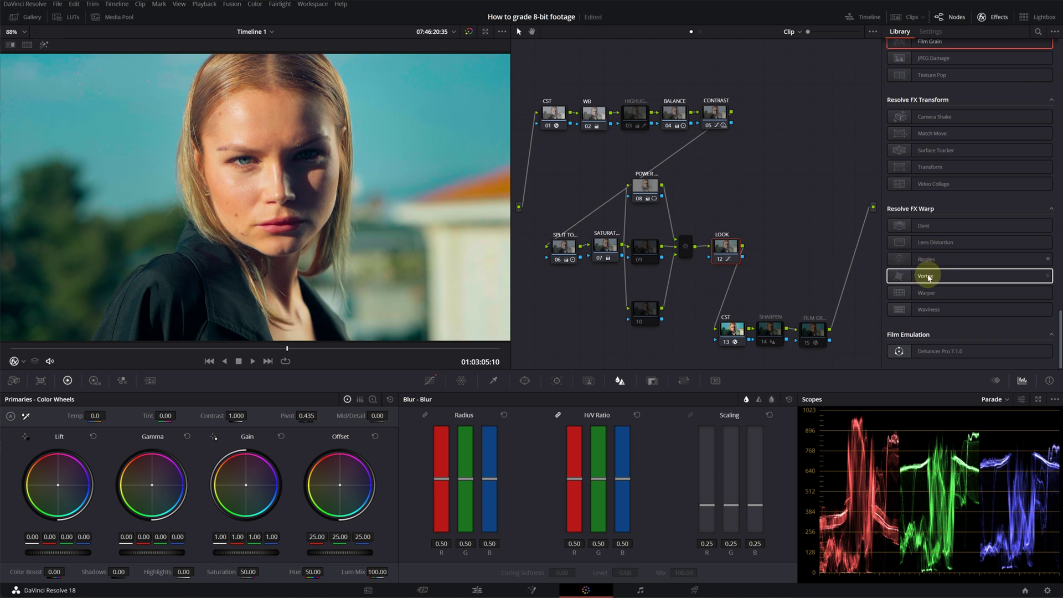
# - Apply Dehancer Pro to the LOOK node with the Kodak Vision3 200T film profile
pyautogui.moveTo(925, 346); pyautogui.dragTo(725, 249)
pyautogui.click(984, 216)
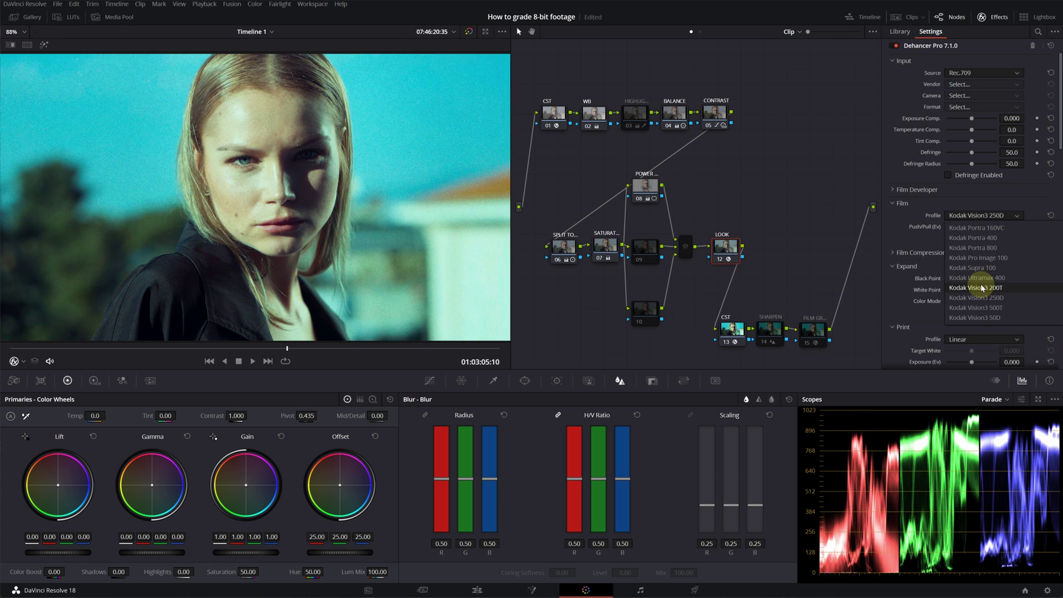
pyautogui.click(981, 288)
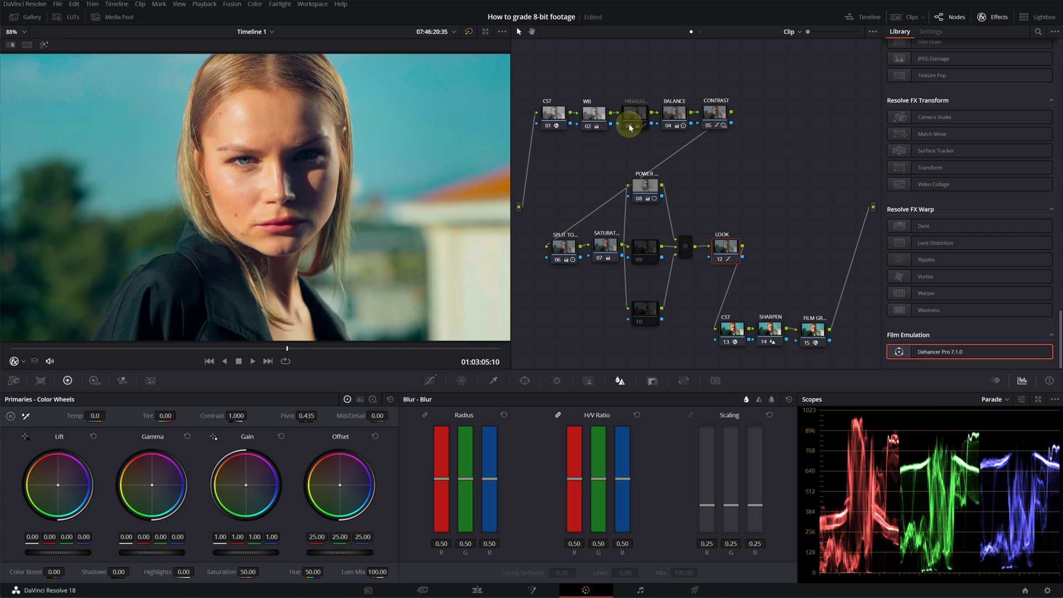
# - Toggle node 03 off and on to compare, leaving it enabled
pyautogui.click(629, 126)
pyautogui.click(629, 126)
pyautogui.click(629, 126)
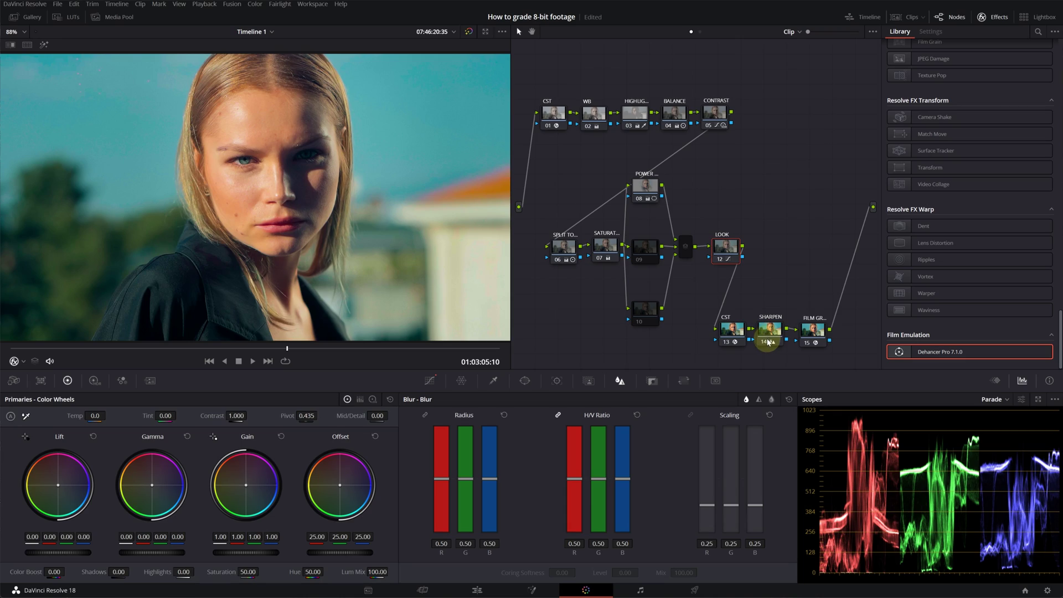